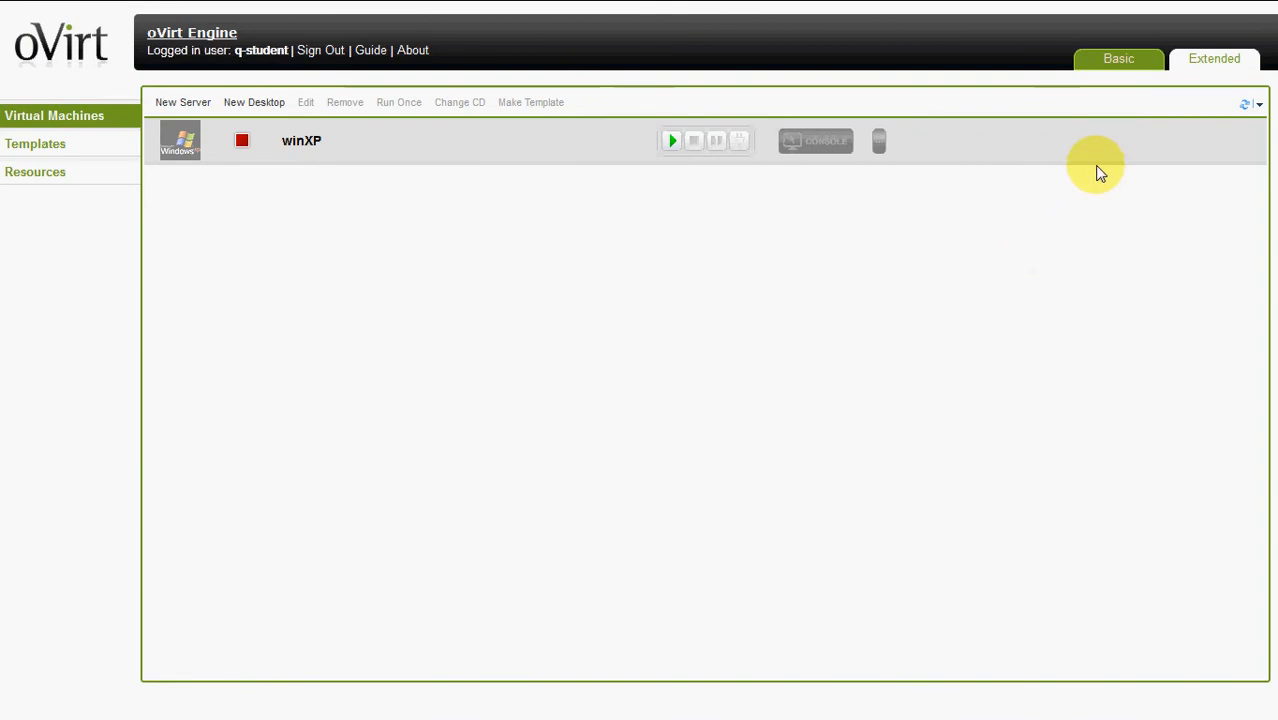
Switch to the oVirt web administration portal and examine Quota_C's cluster memory, storage limits and consumers.
mouse_move(1238, 10)
click(1192, 14)
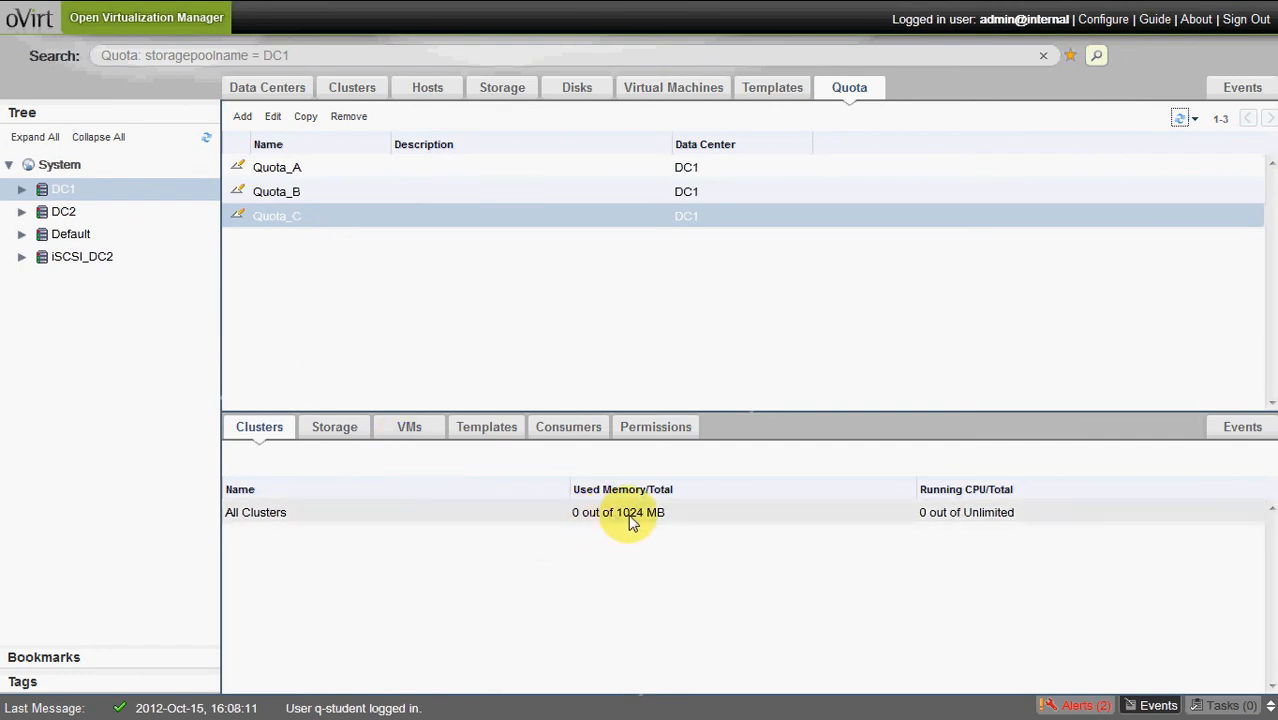
click(334, 430)
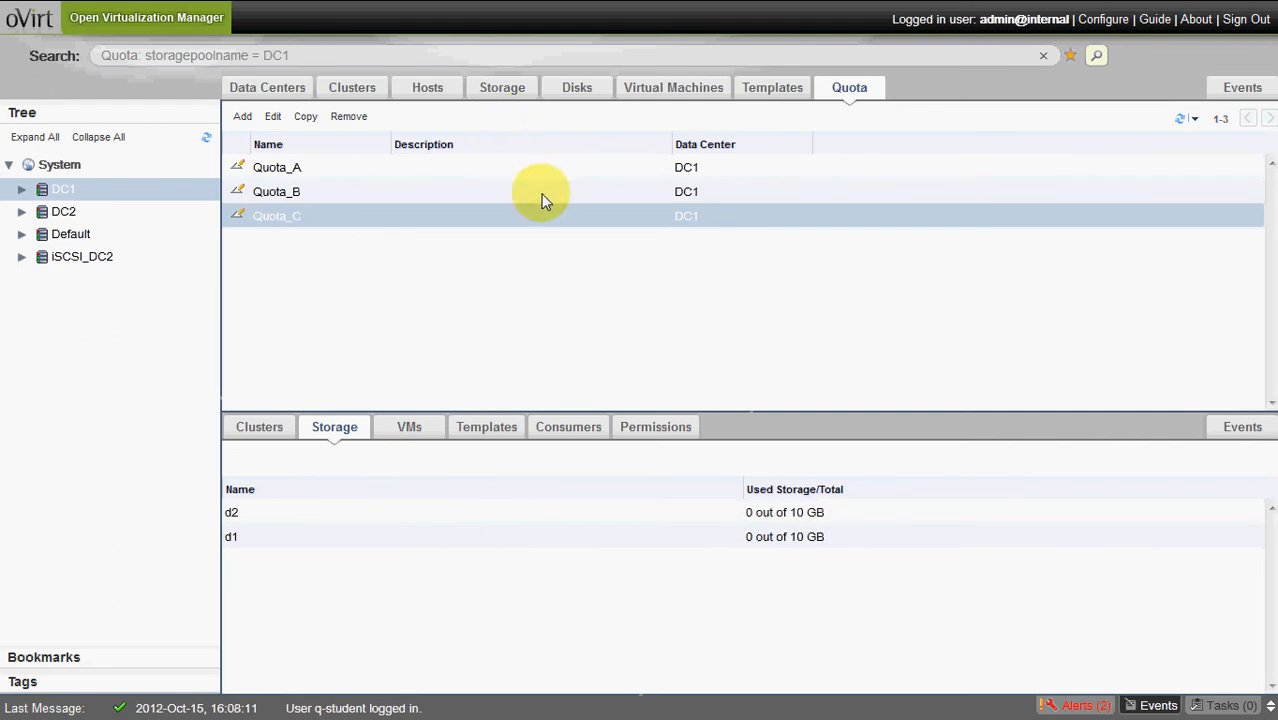
click(565, 424)
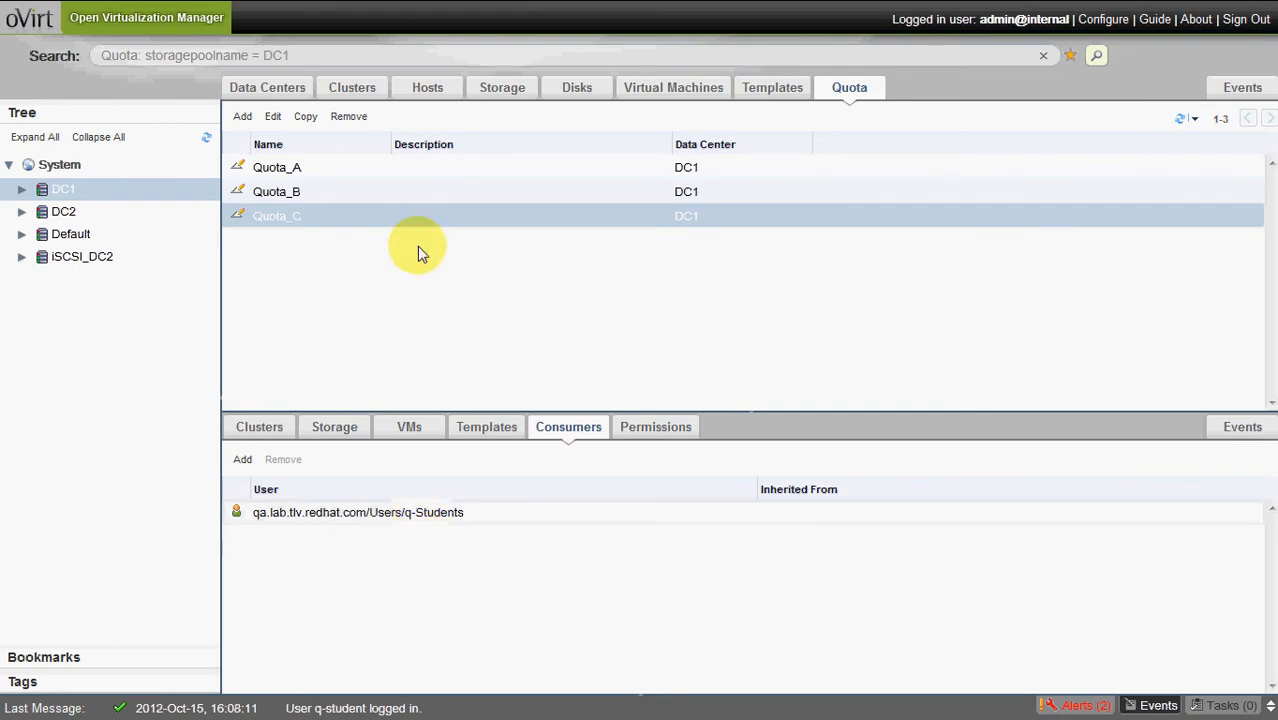
Set the quota mode of data center DC1 to Enforced.
click(268, 89)
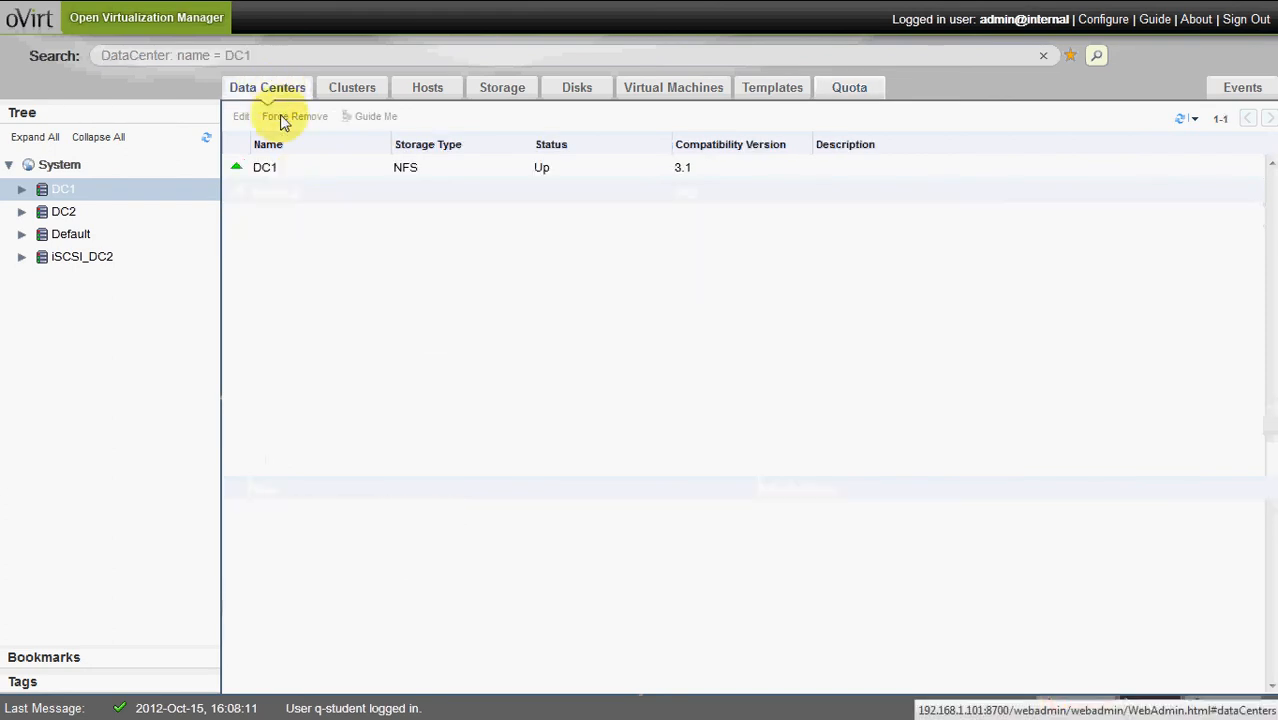
click(267, 168)
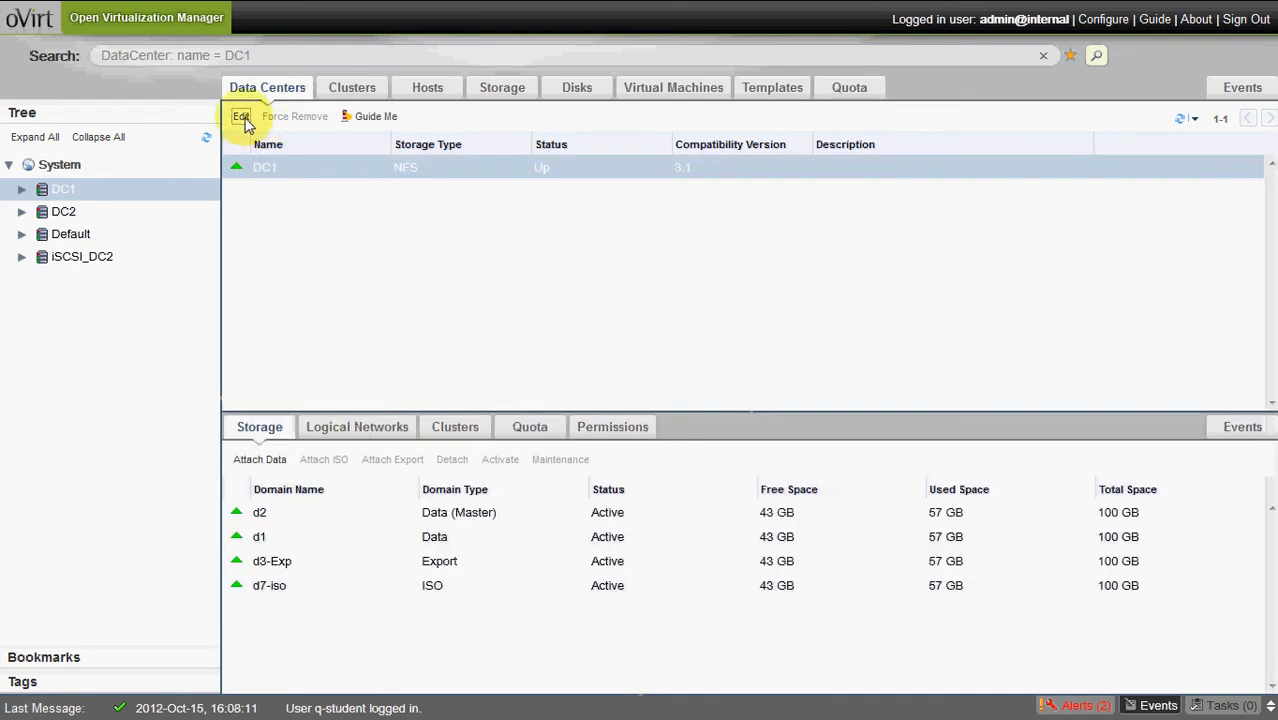
click(243, 118)
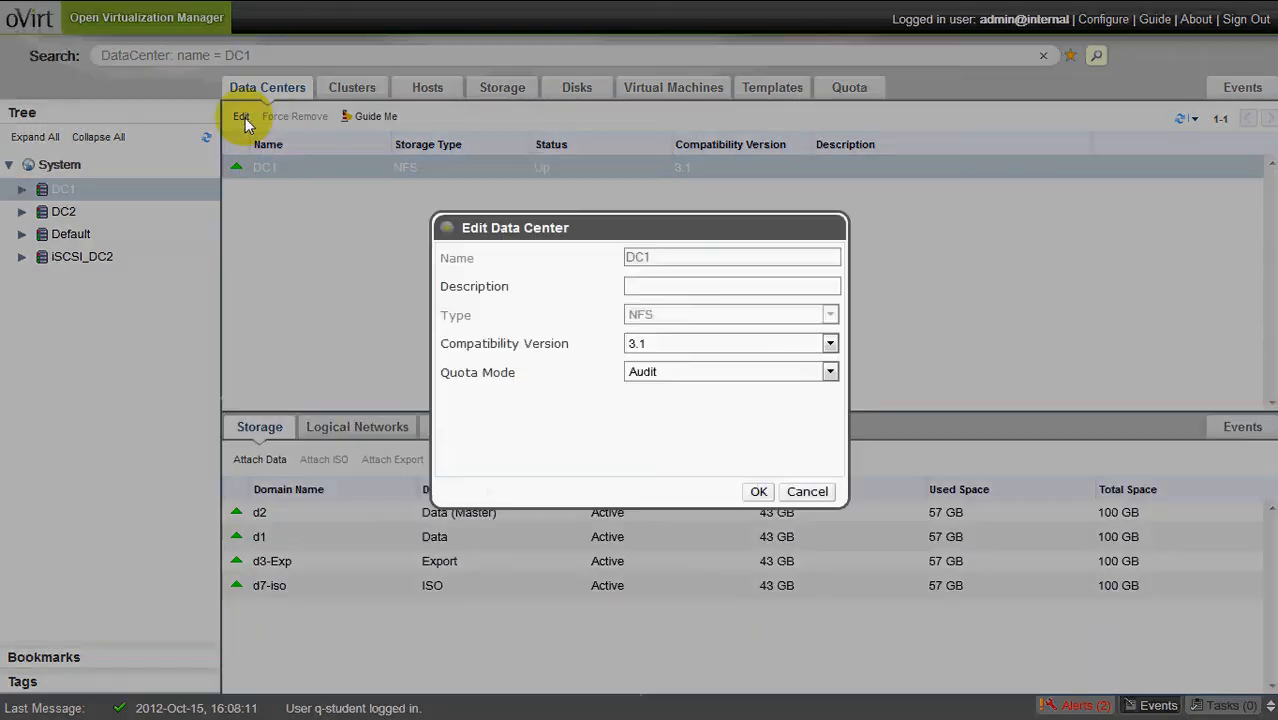
click(699, 381)
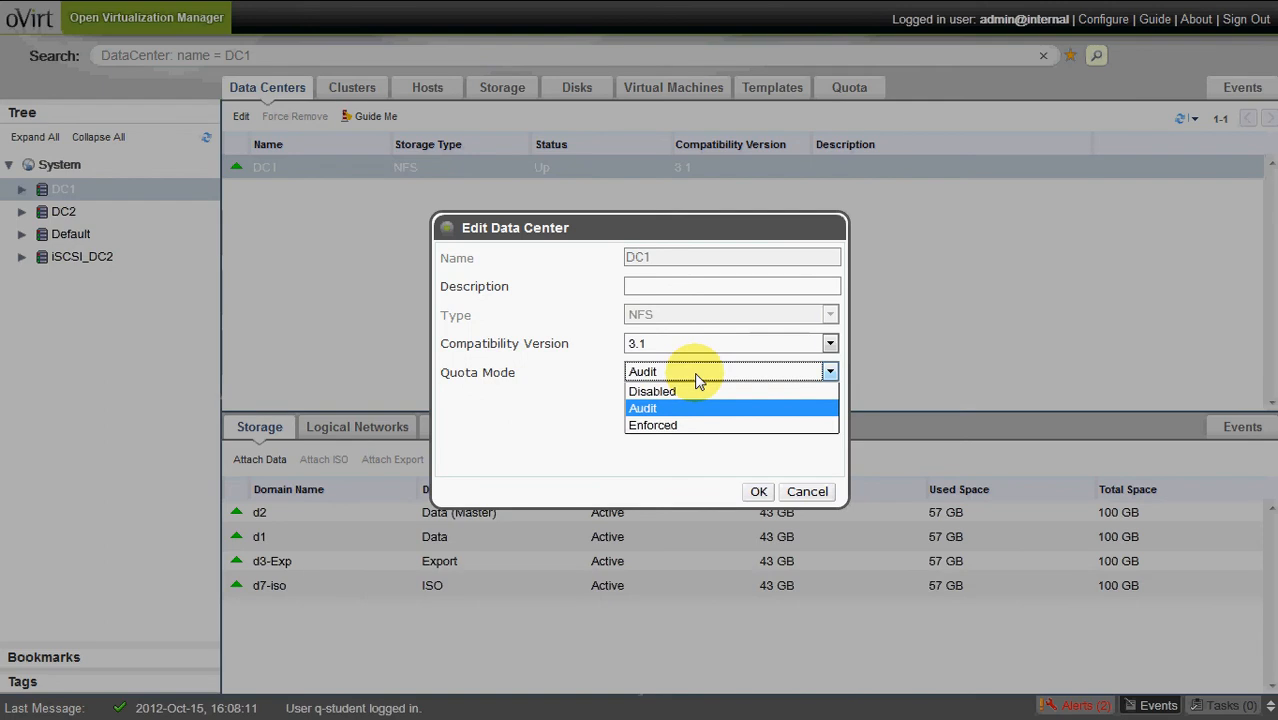
click(670, 427)
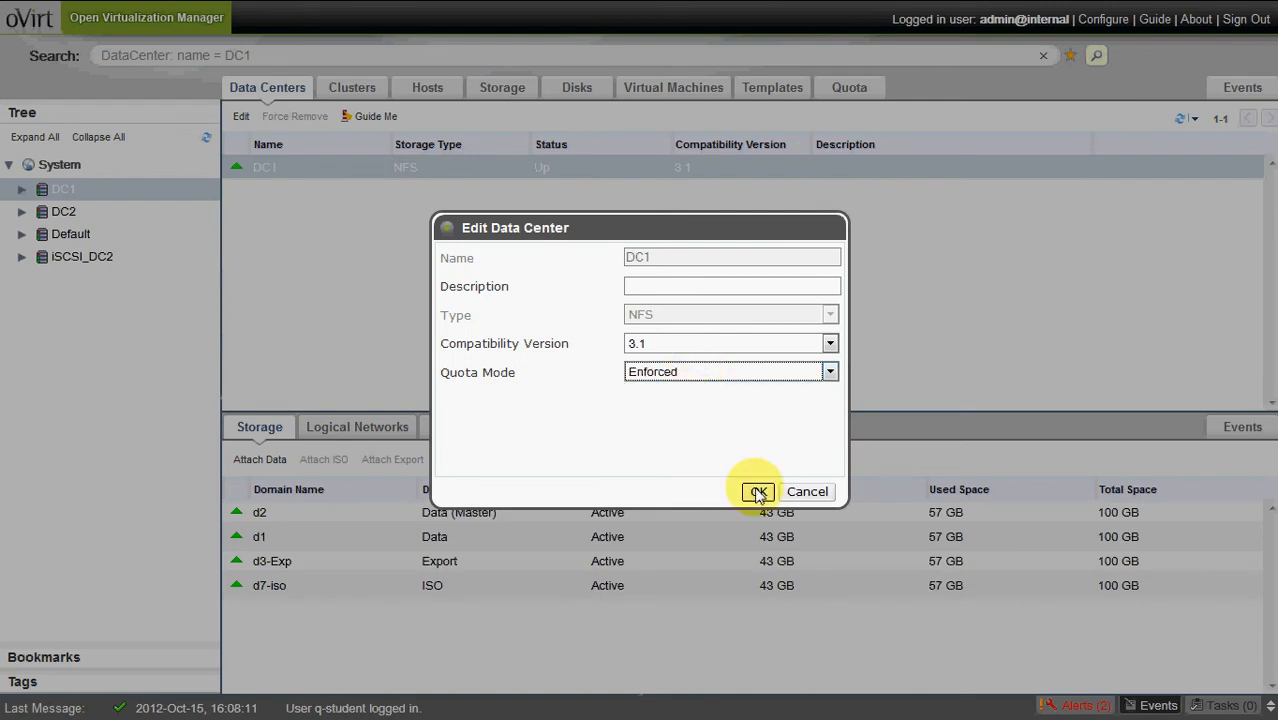
click(757, 491)
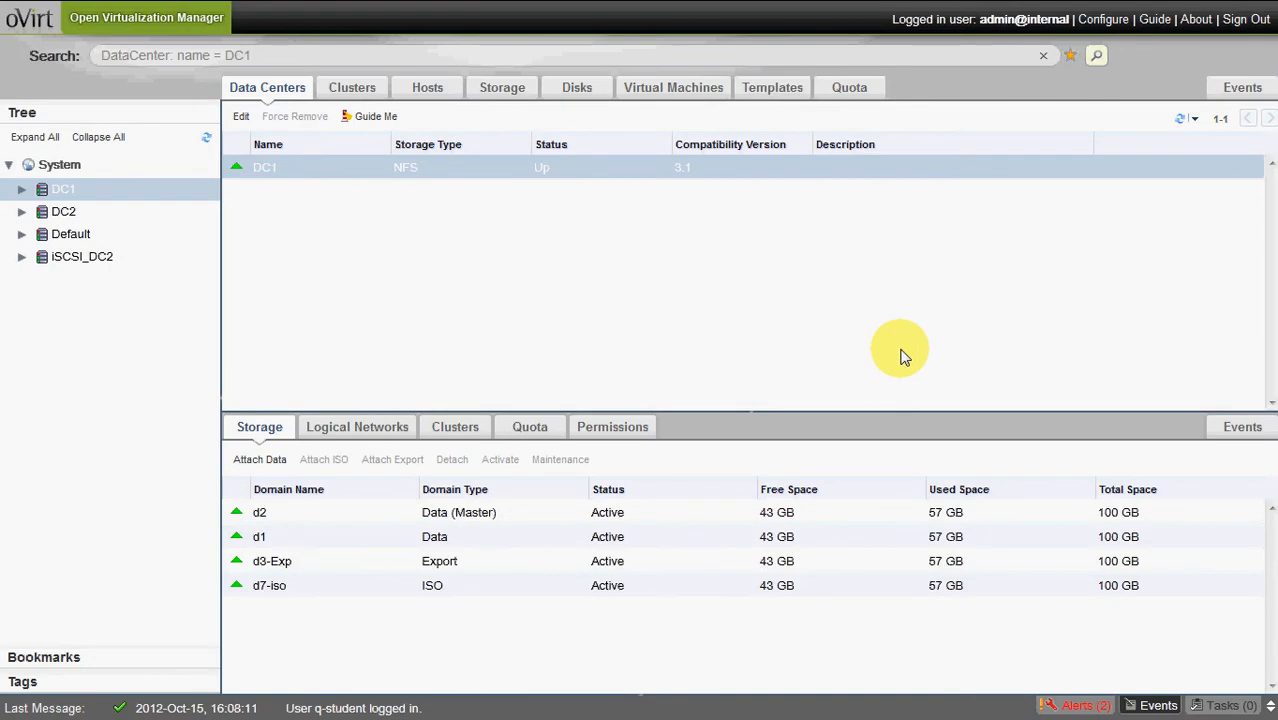
Switch to the oVirt user portal and create a desktop virtual machine named temp1 with Quota_C and 1024 MB of memory.
mouse_move(1165, 5)
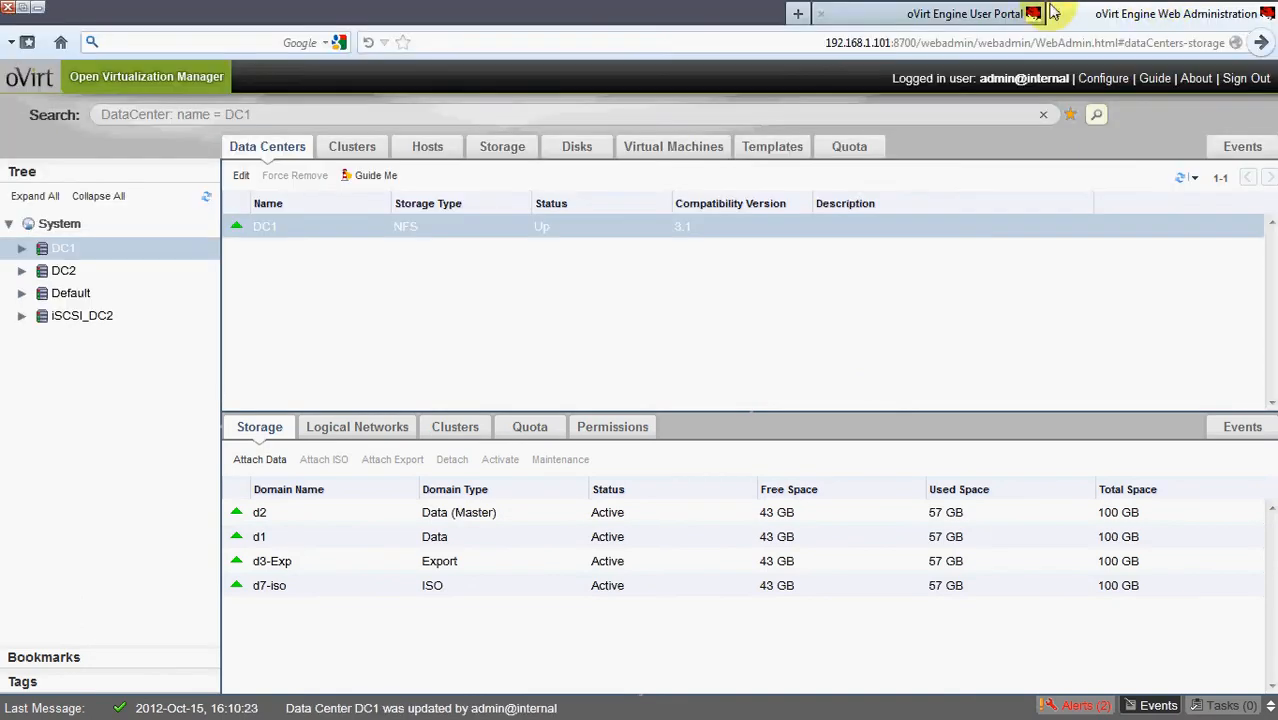
click(925, 16)
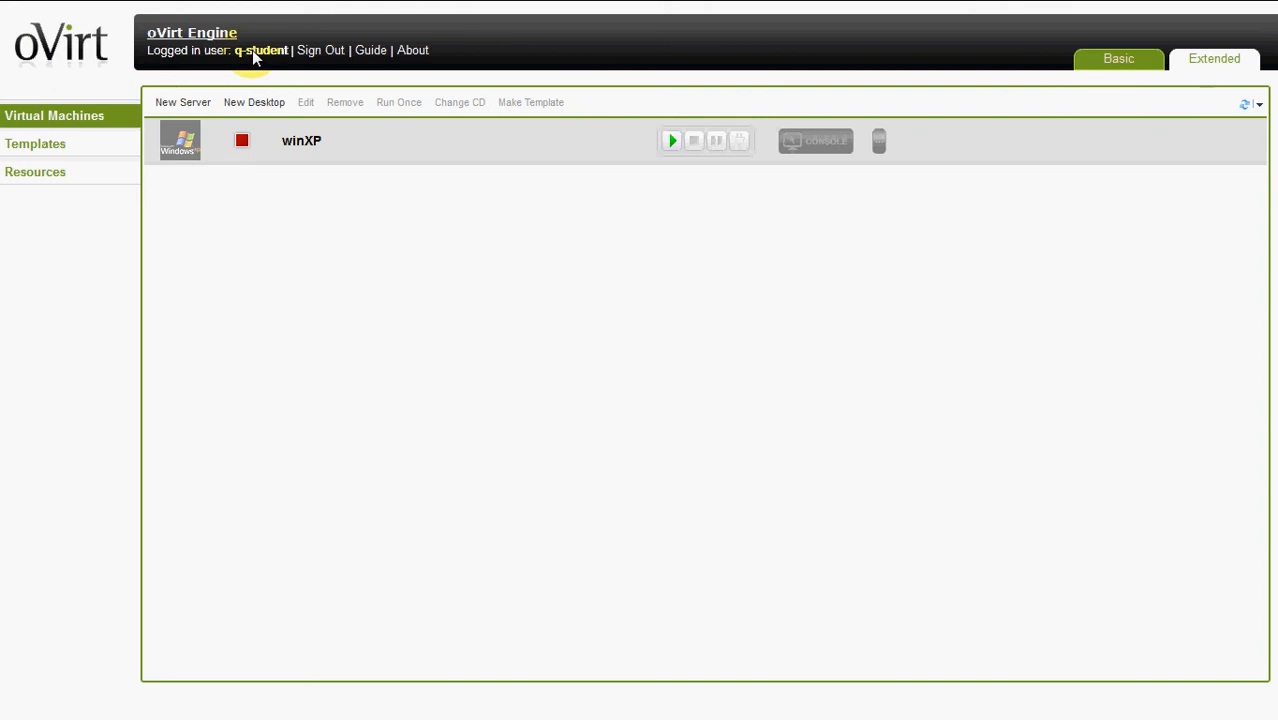
click(264, 106)
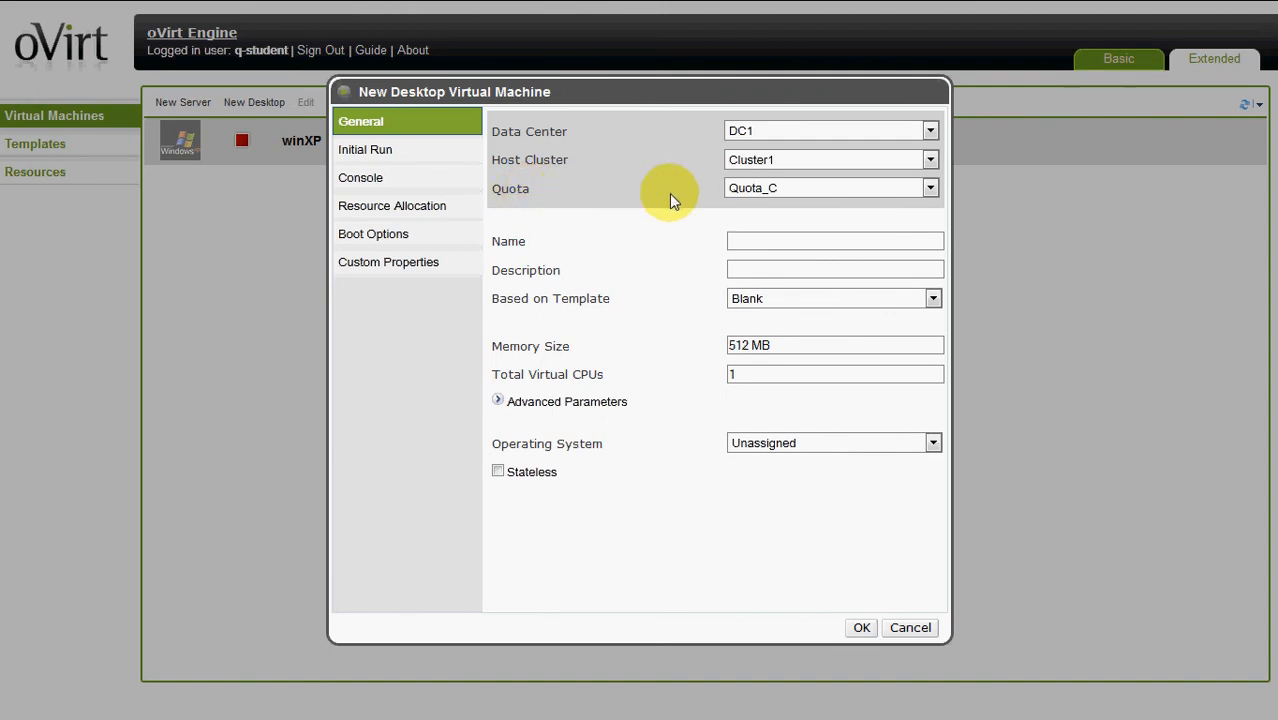
click(808, 188)
click(800, 206)
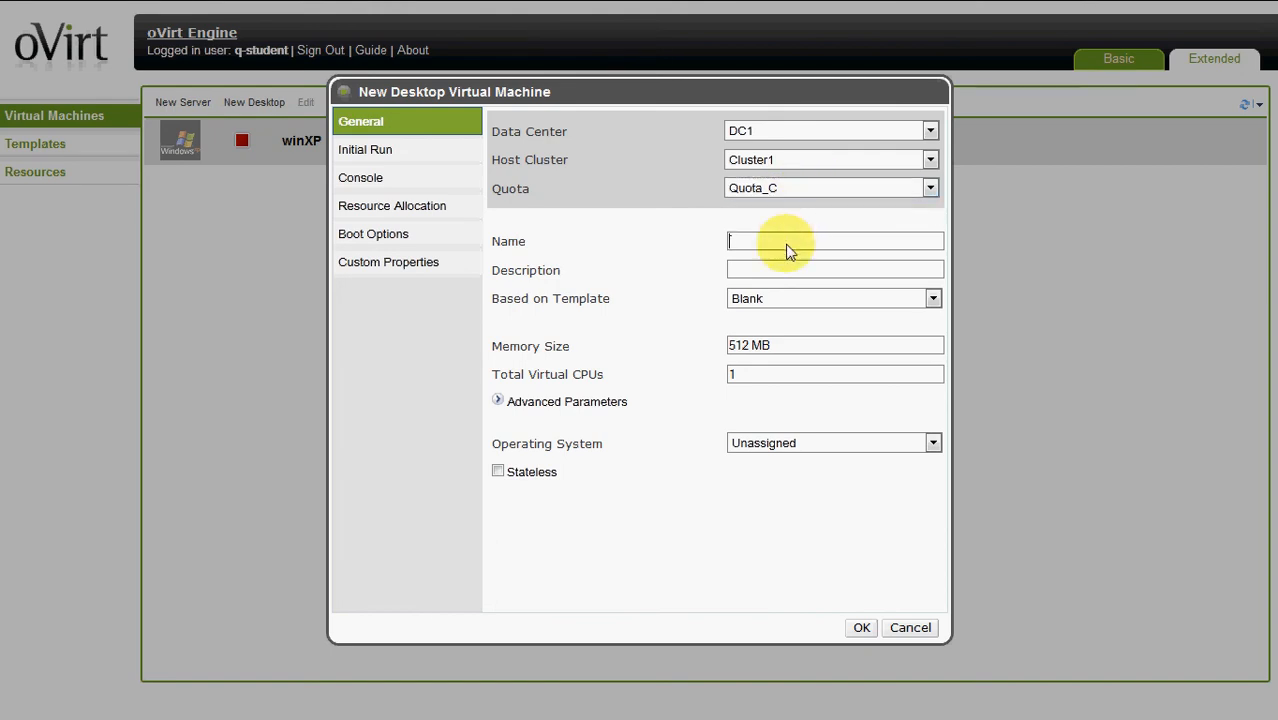
text(temp1)
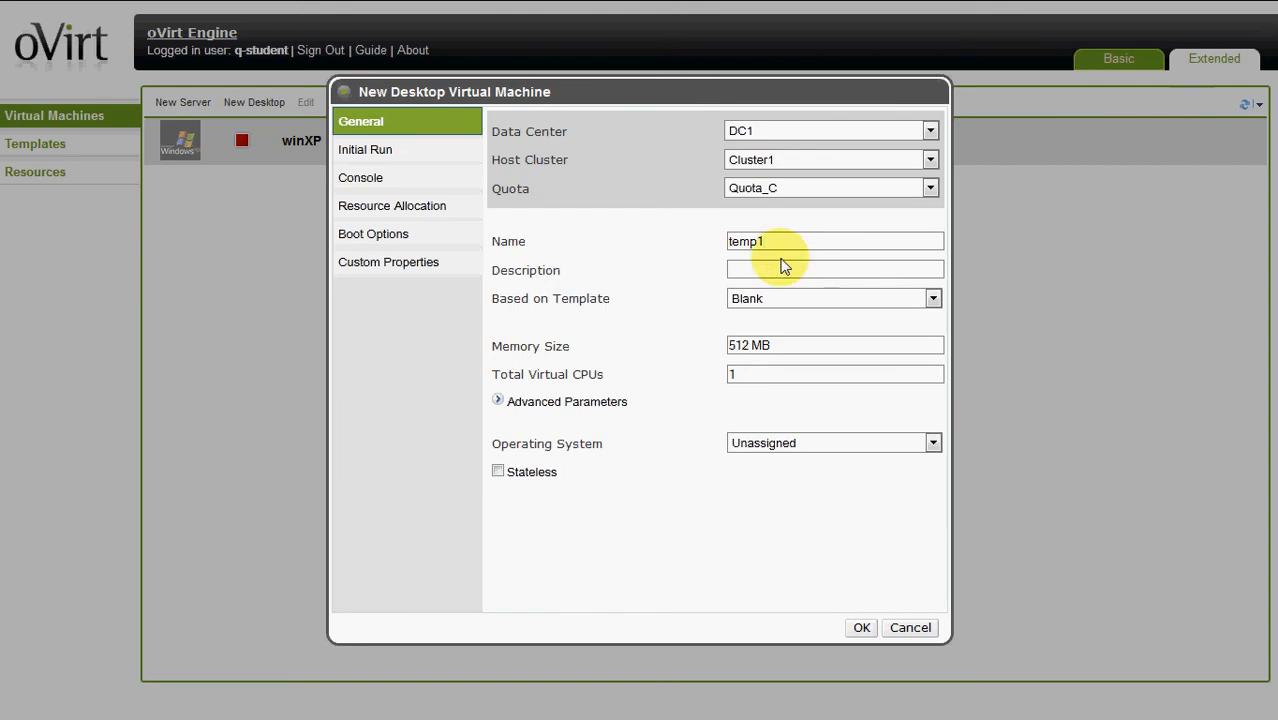
double_click(733, 350)
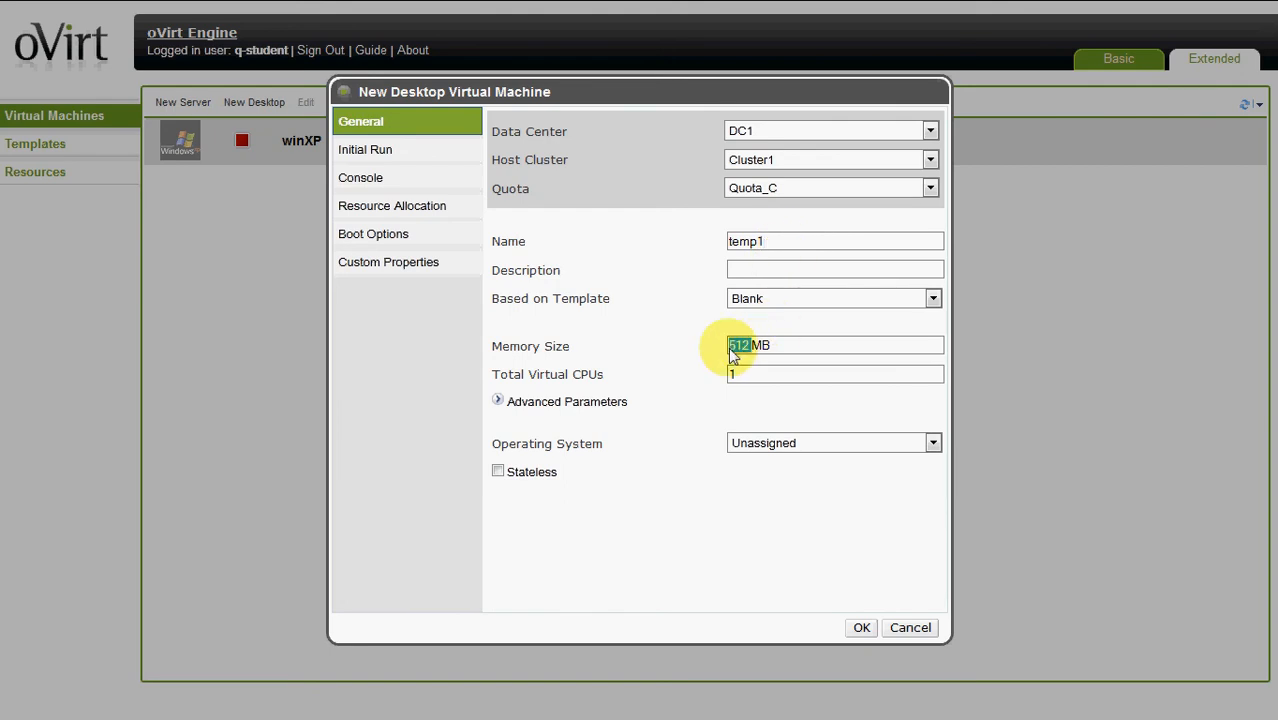
text(1024)
click(864, 627)
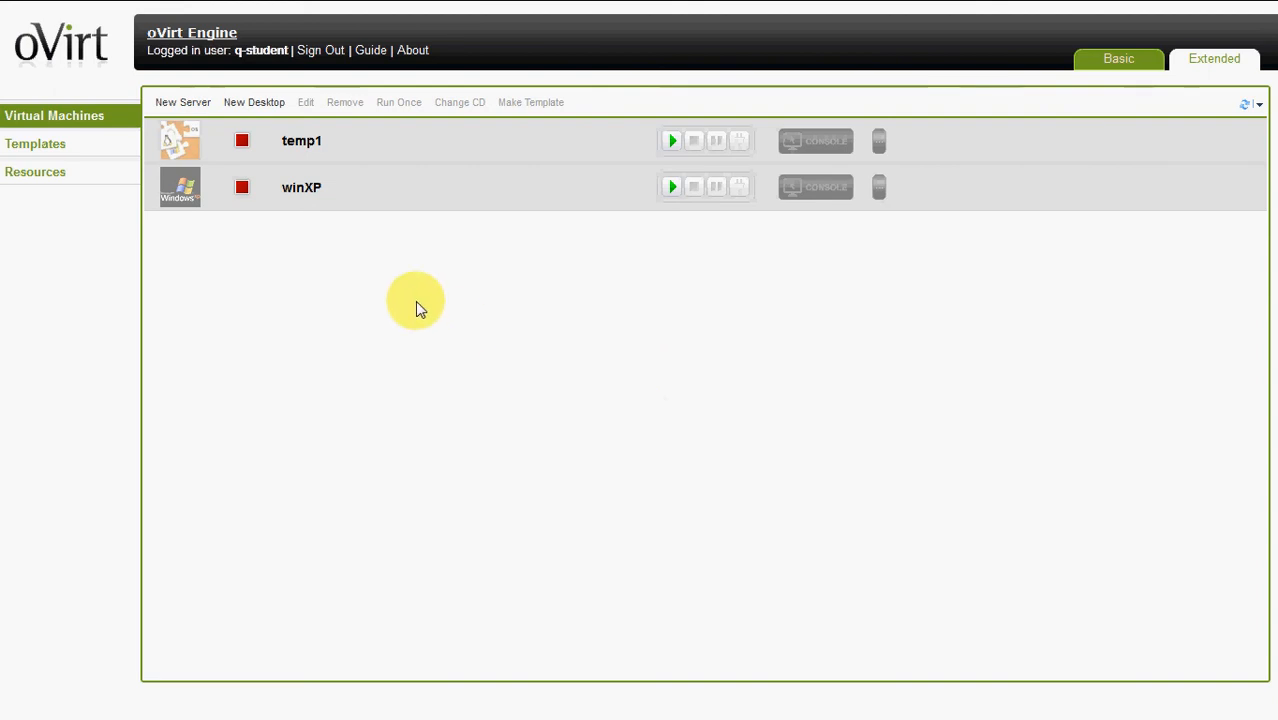
Create another desktop virtual machine named temp2 with 1024 MB of memory under Quota_C.
click(321, 186)
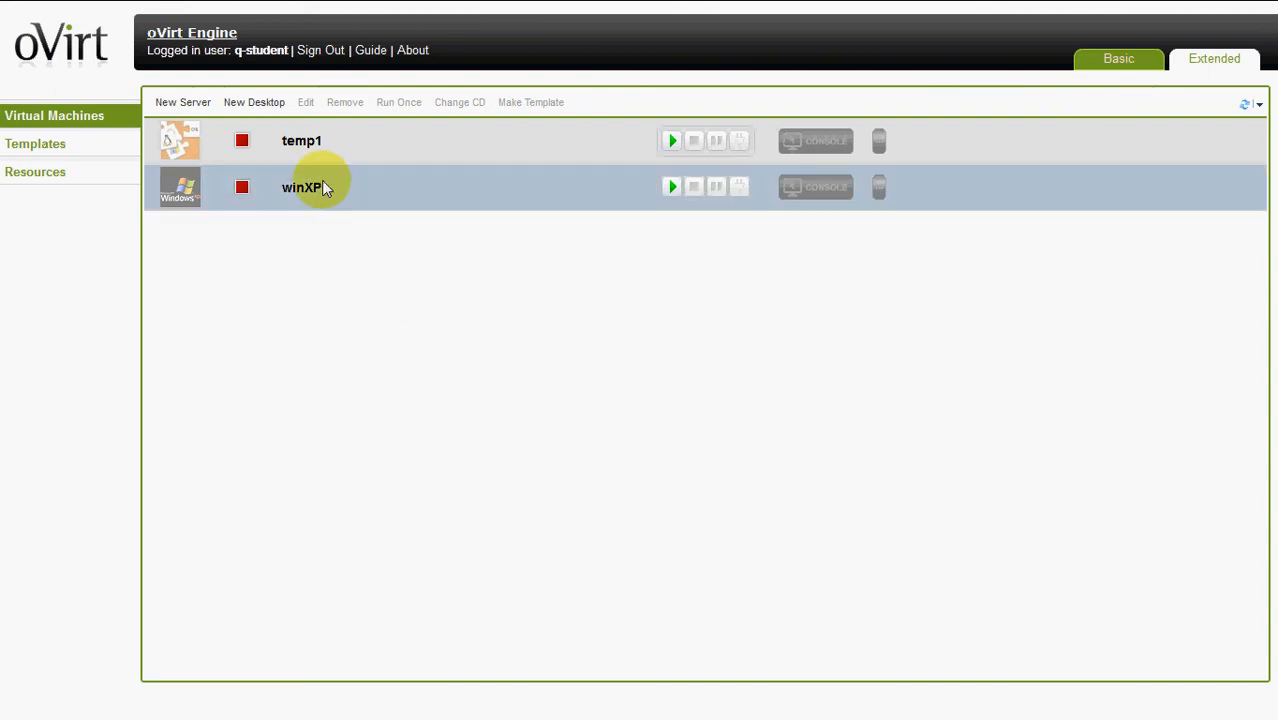
click(264, 103)
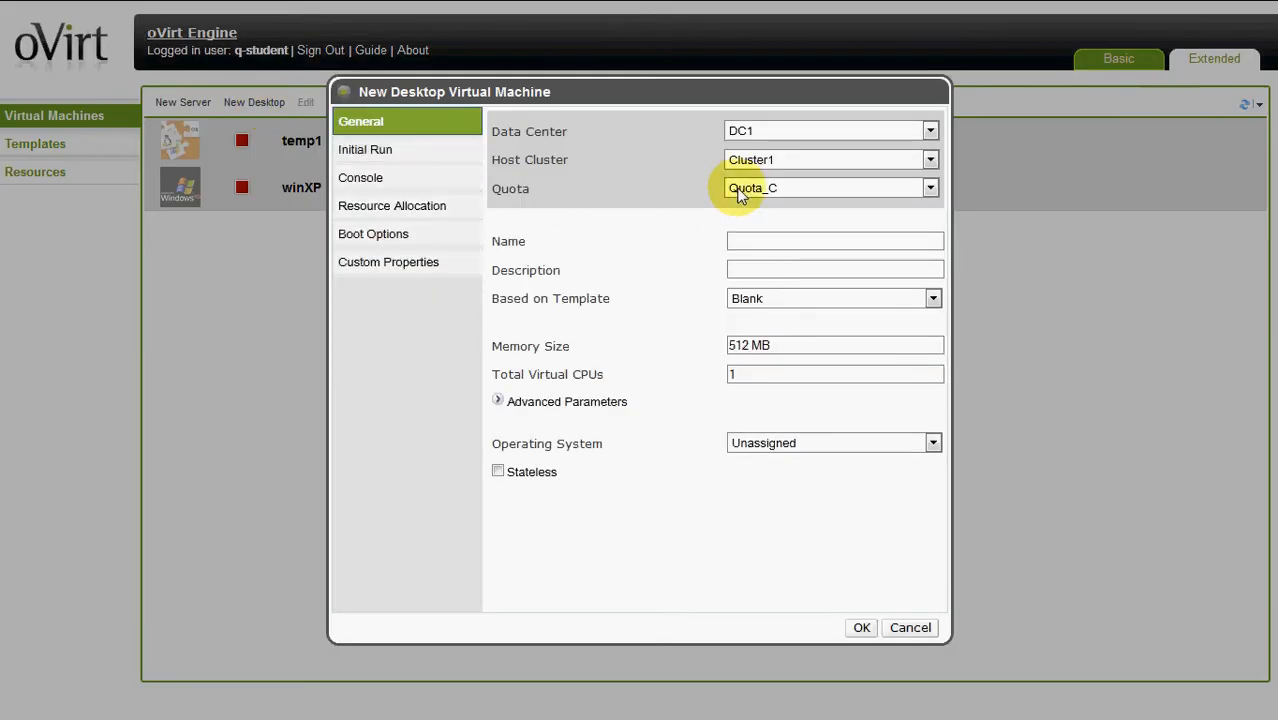
text(temp2)
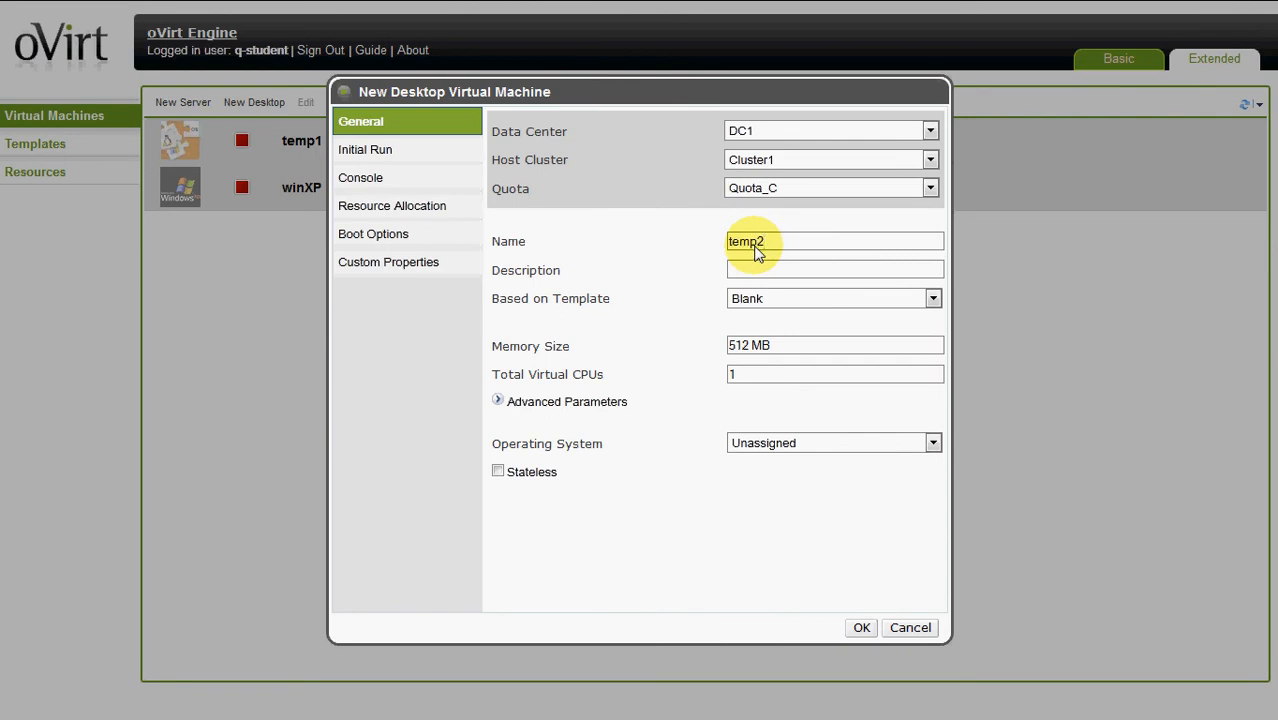
double_click(741, 348)
text(1024)
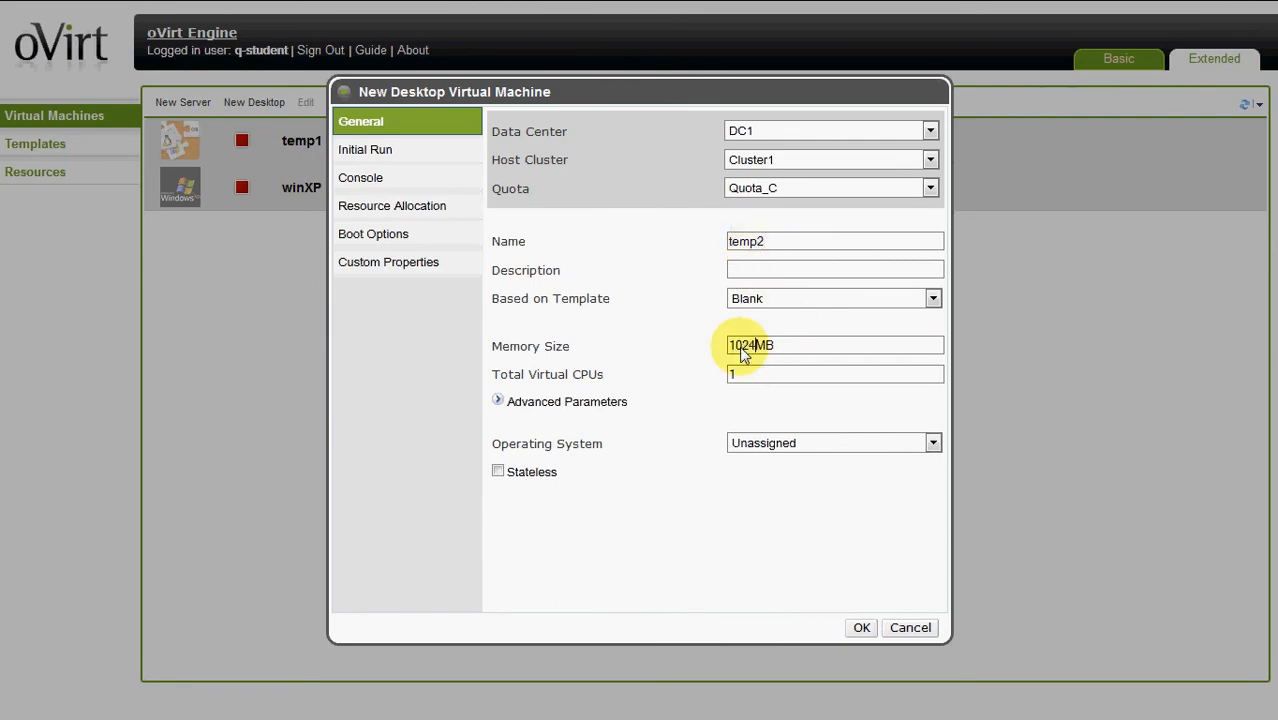
click(862, 627)
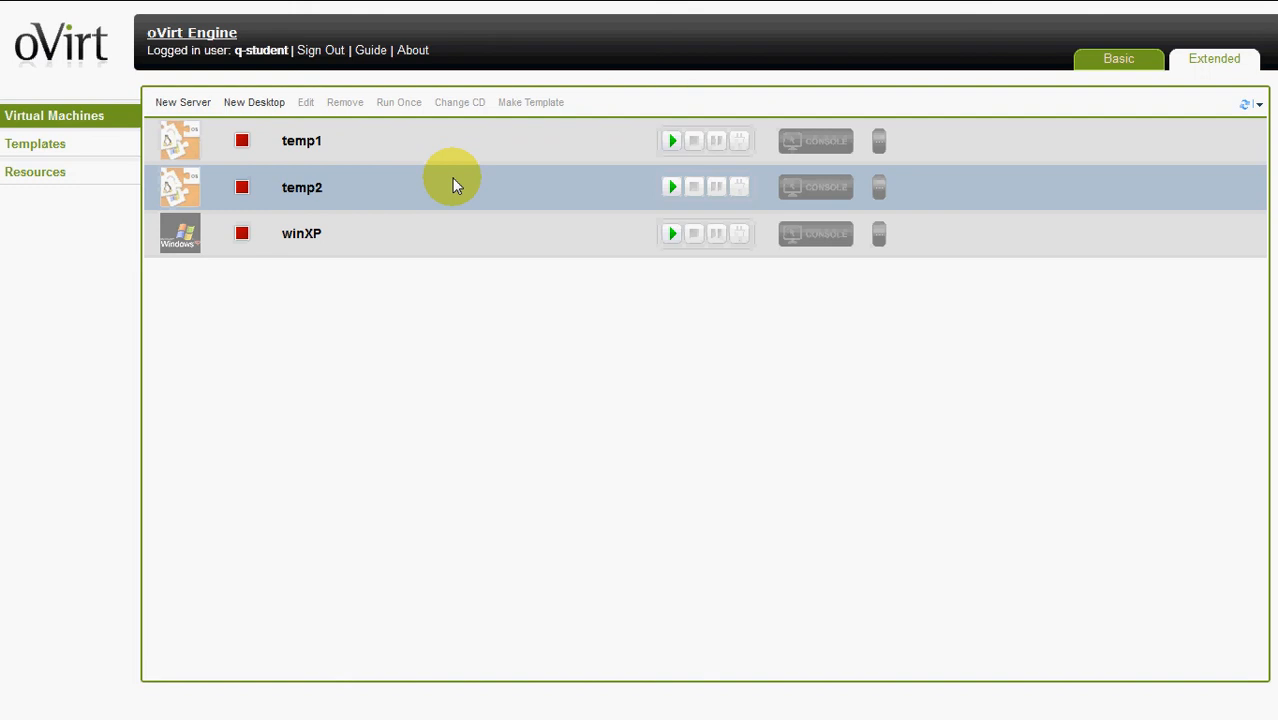
Try to add a 30 GB virtual disk to temp1 on storage domain d1 under Quota_C.
click(327, 143)
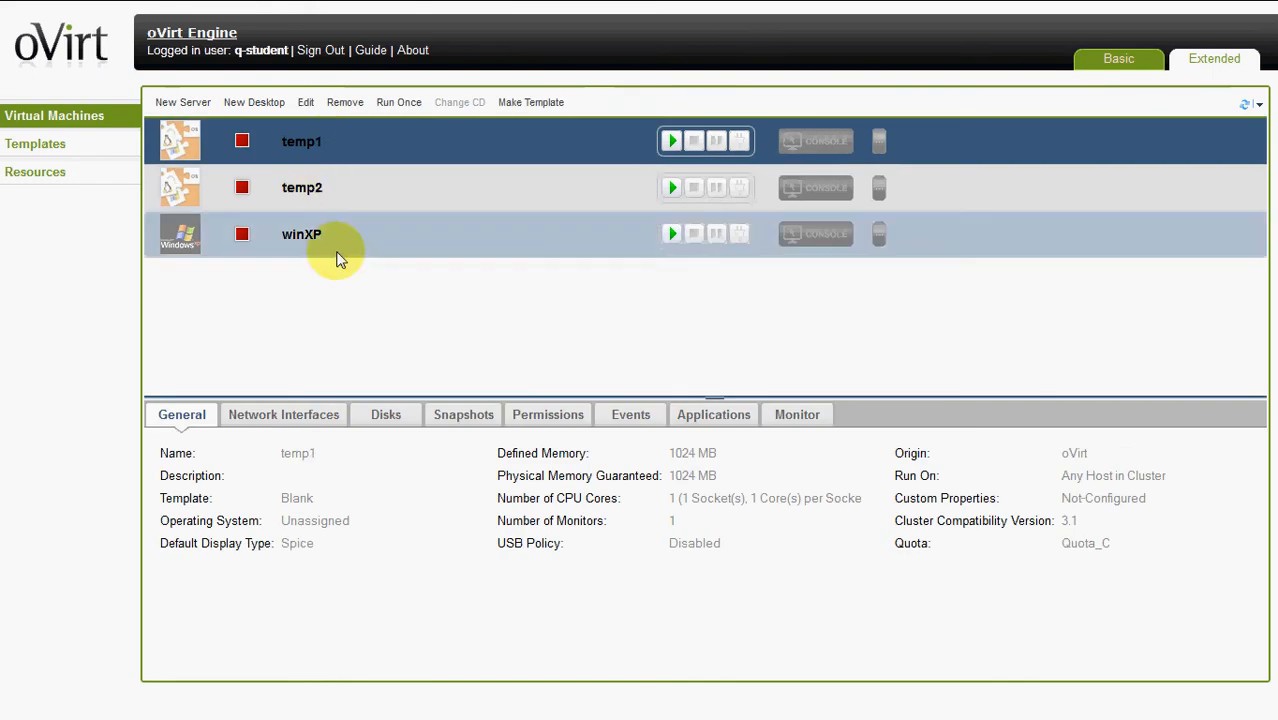
click(388, 417)
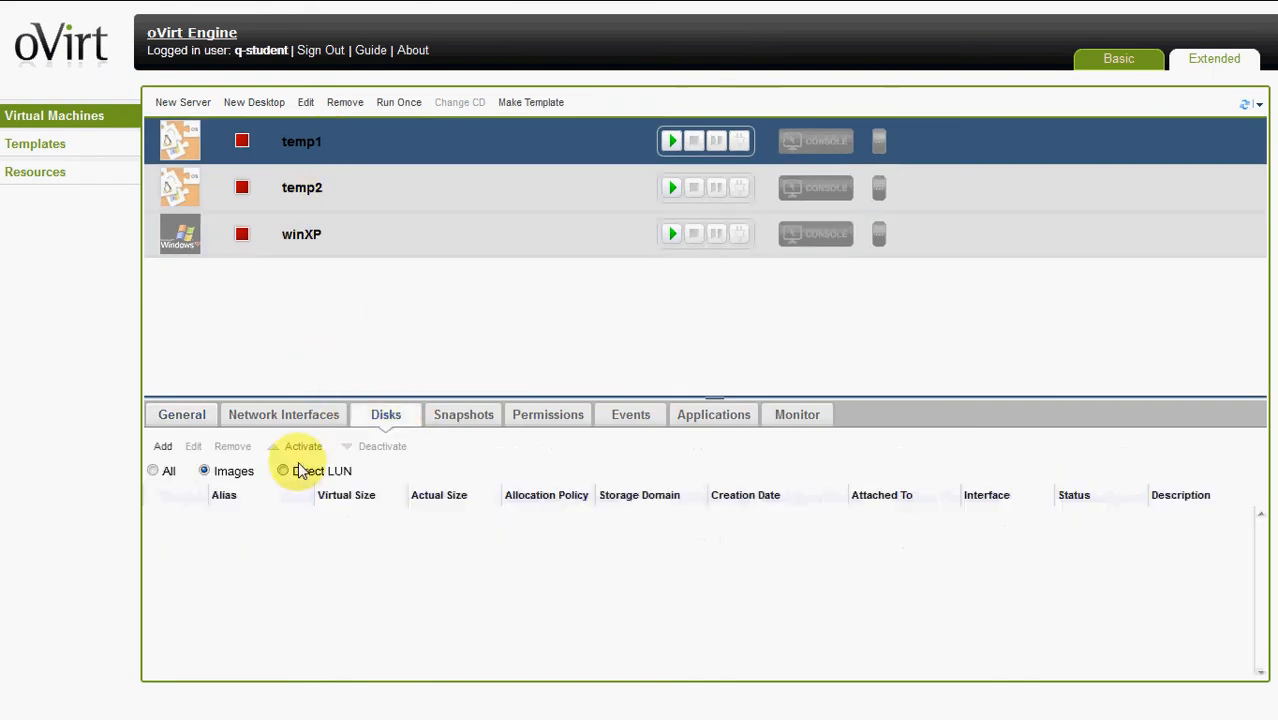
click(162, 447)
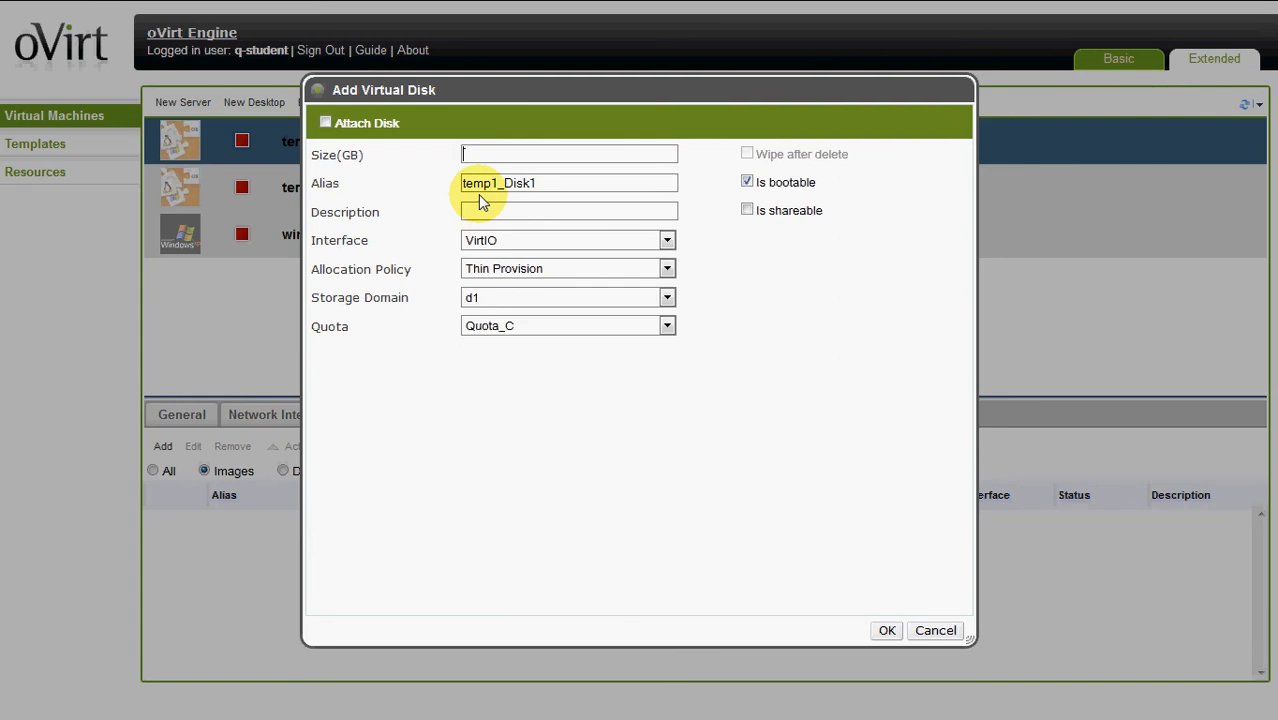
text(30)
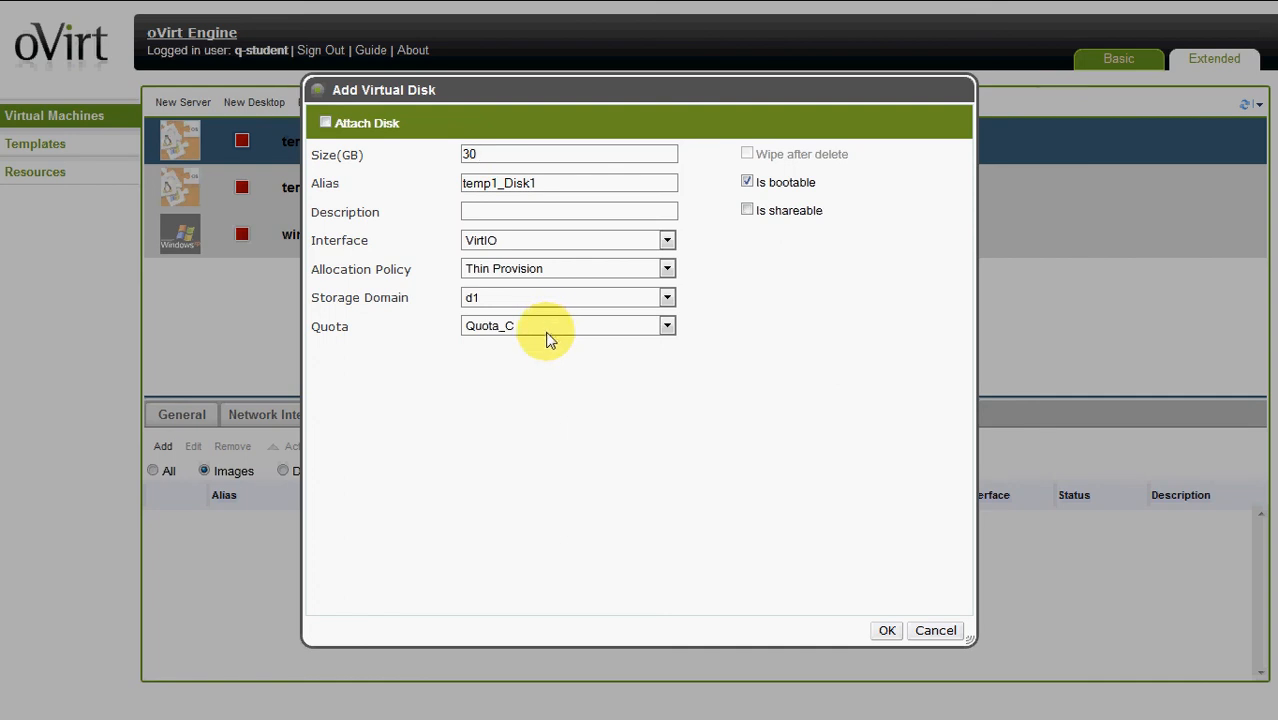
click(887, 632)
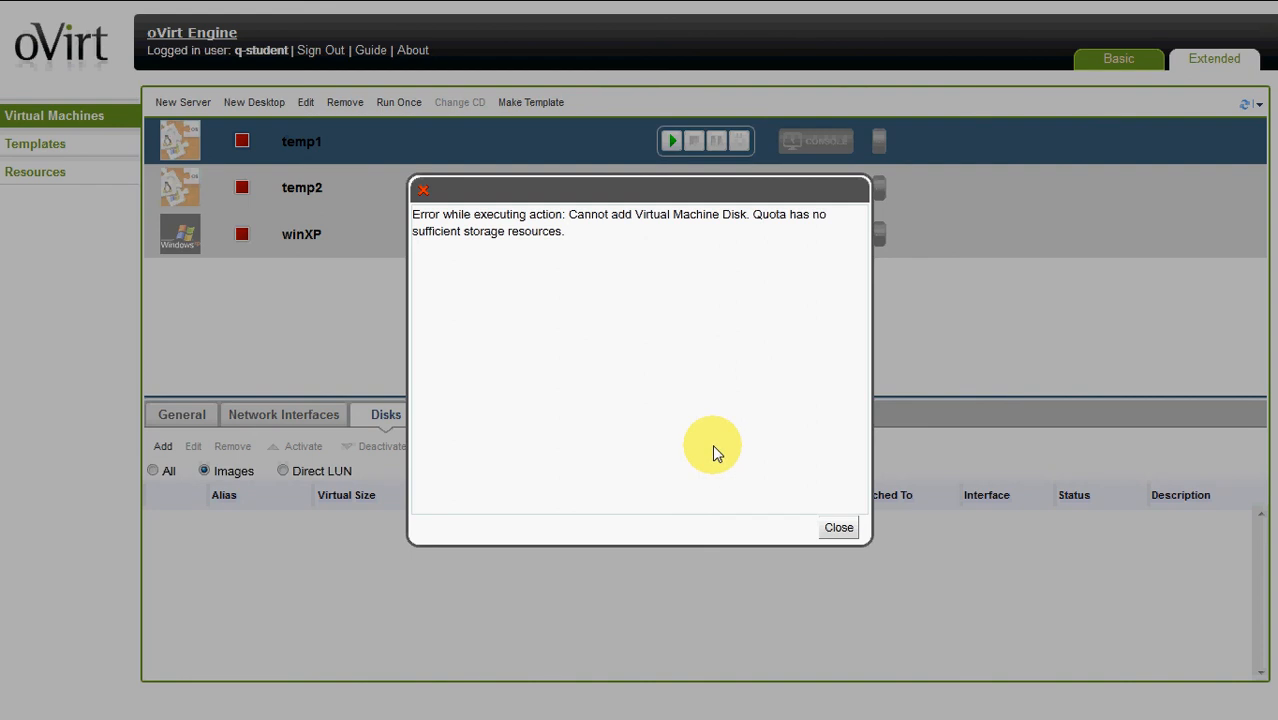
click(837, 528)
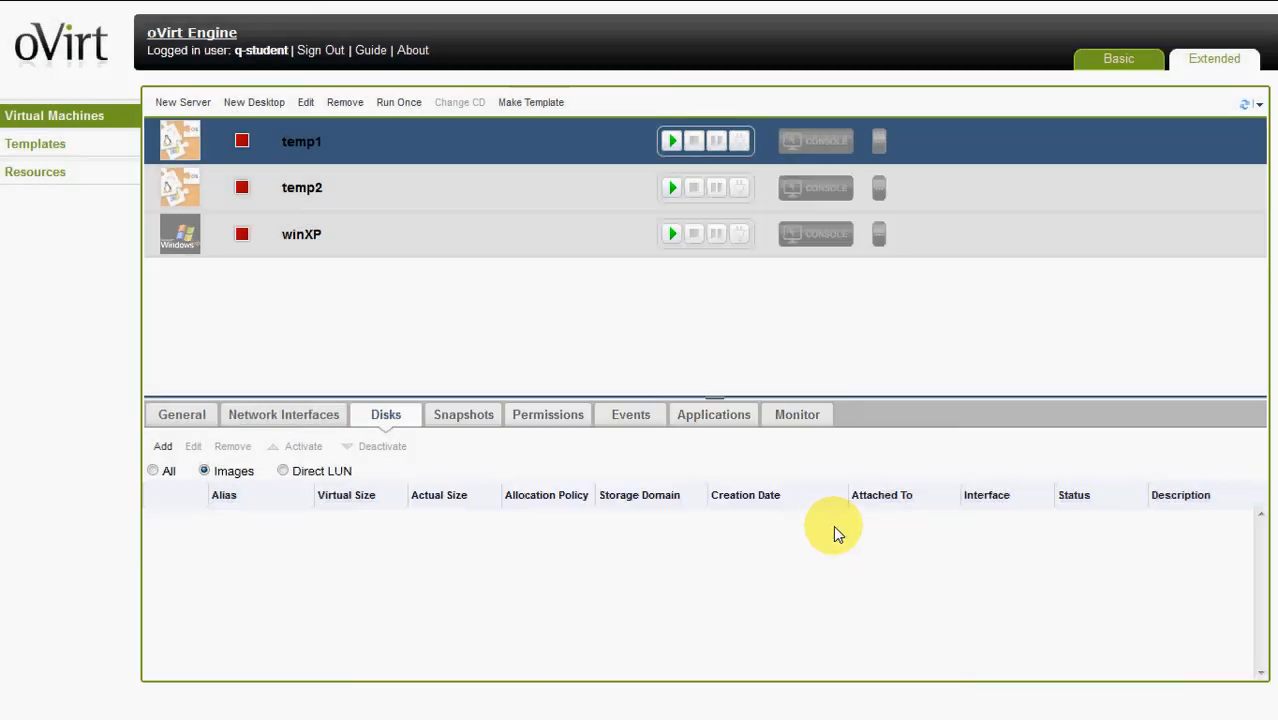
Add an 11 GB thin-provisioned virtual disk to temp1 on storage domain d1 under Quota_C.
click(162, 447)
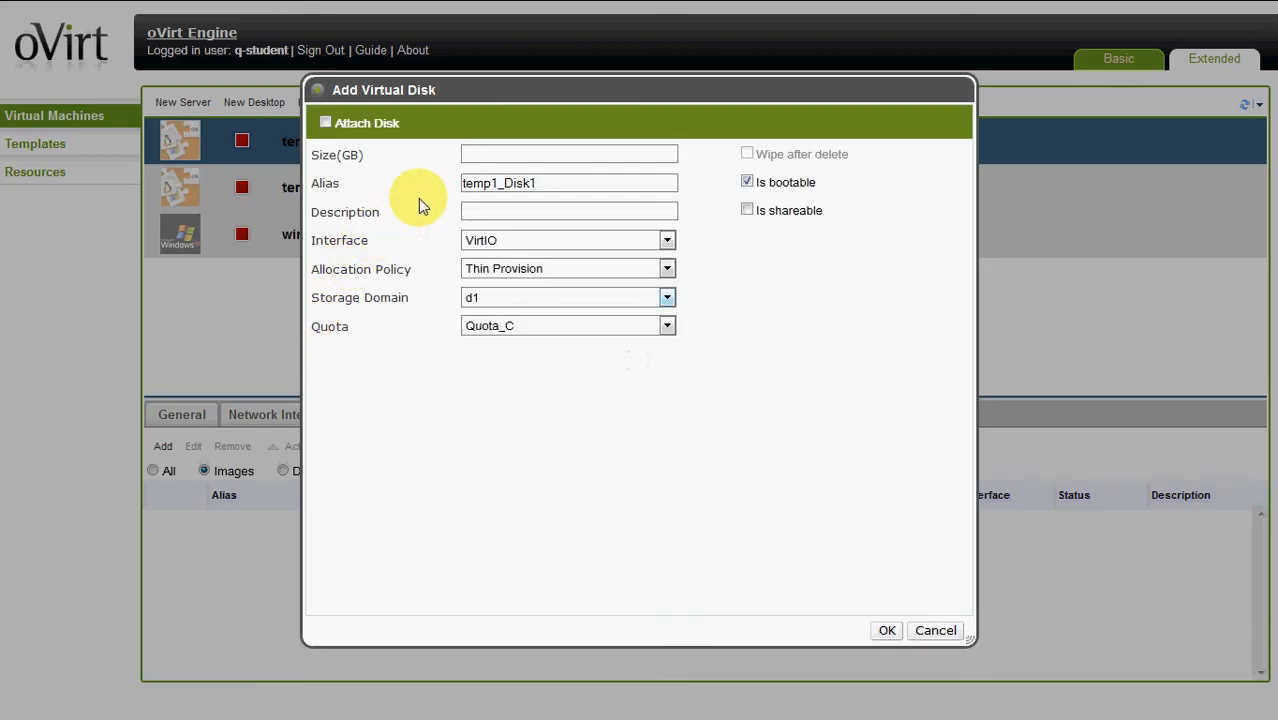
text(11)
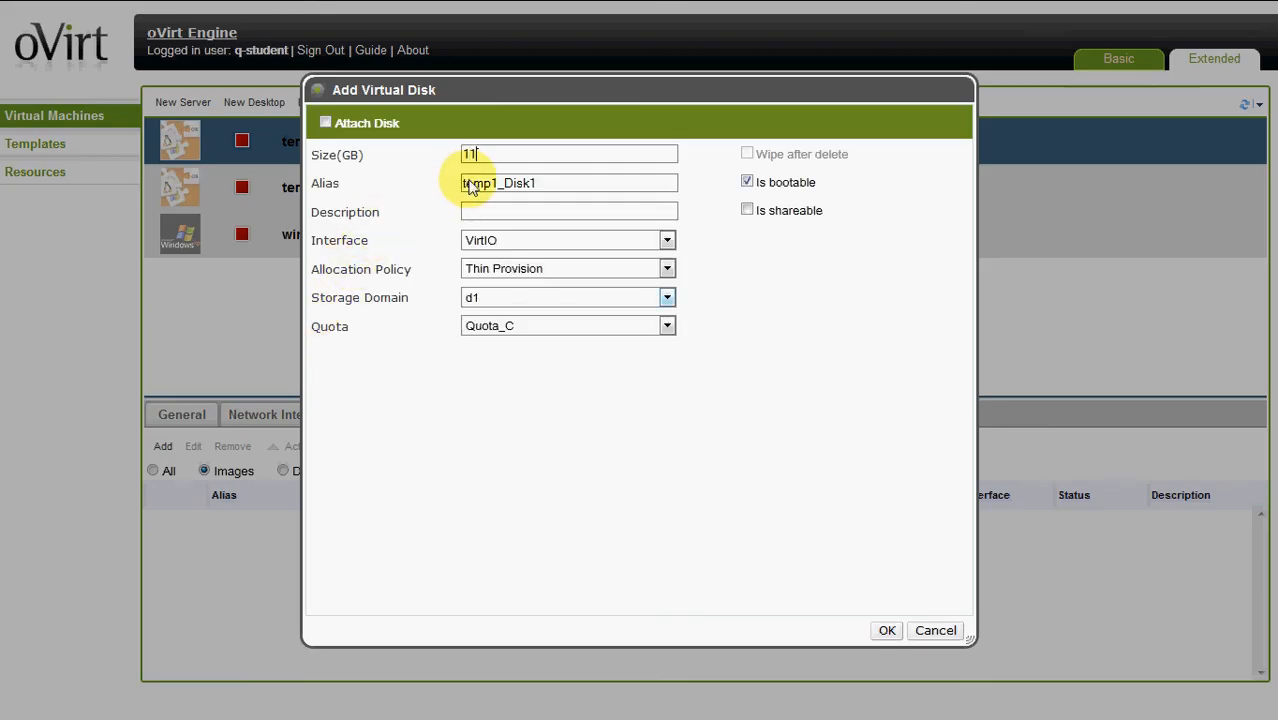
click(887, 631)
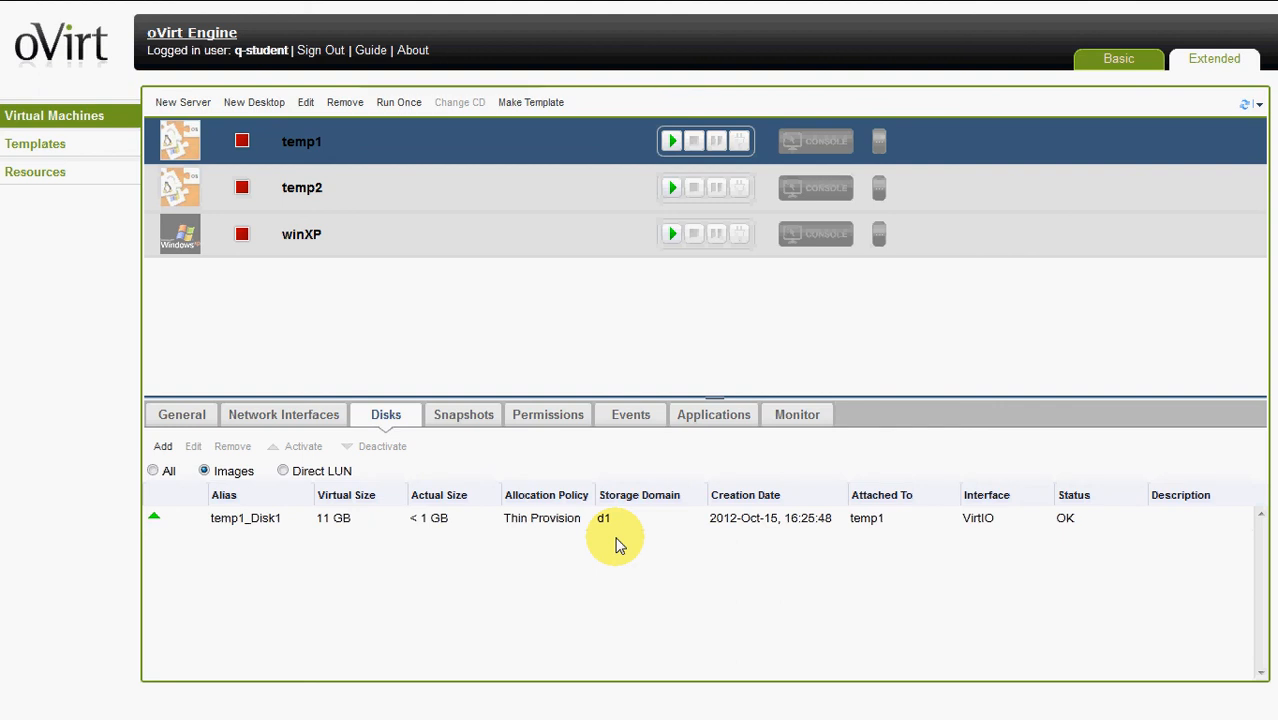
Add a 5 GB thin-provisioned virtual disk to temp2 on storage domain d2 under Quota_C.
click(299, 186)
click(163, 446)
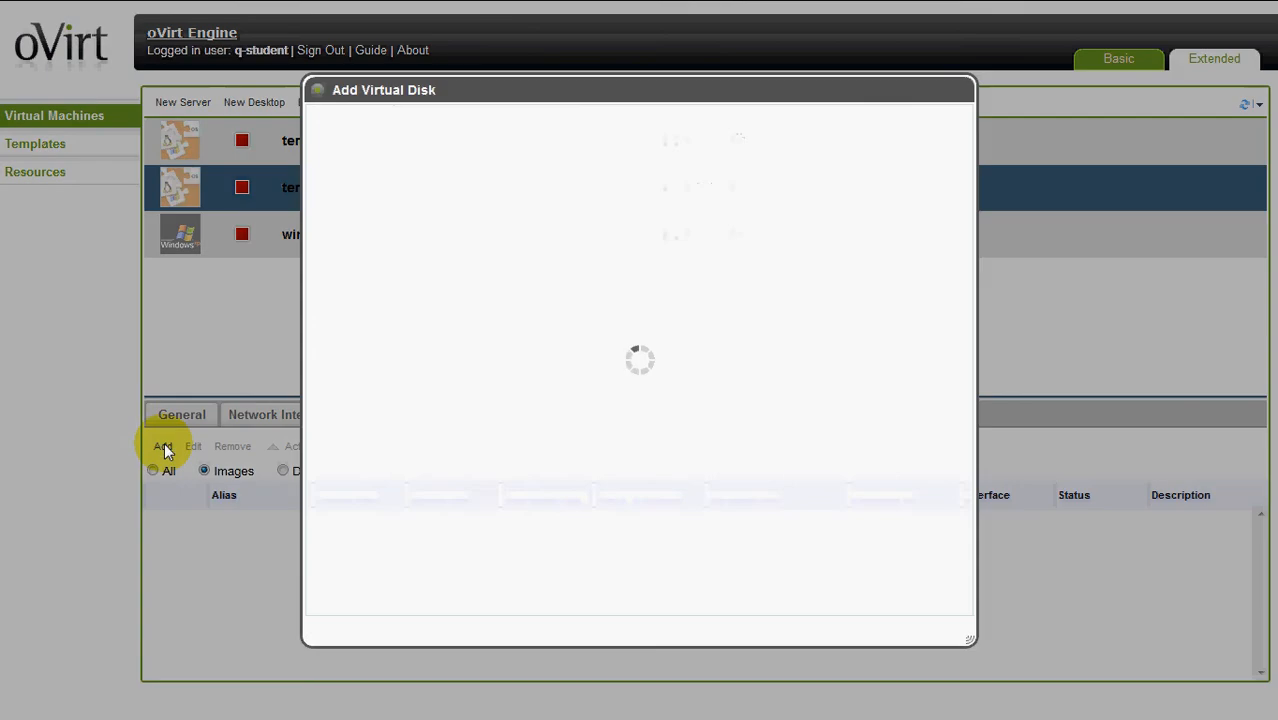
text(5)
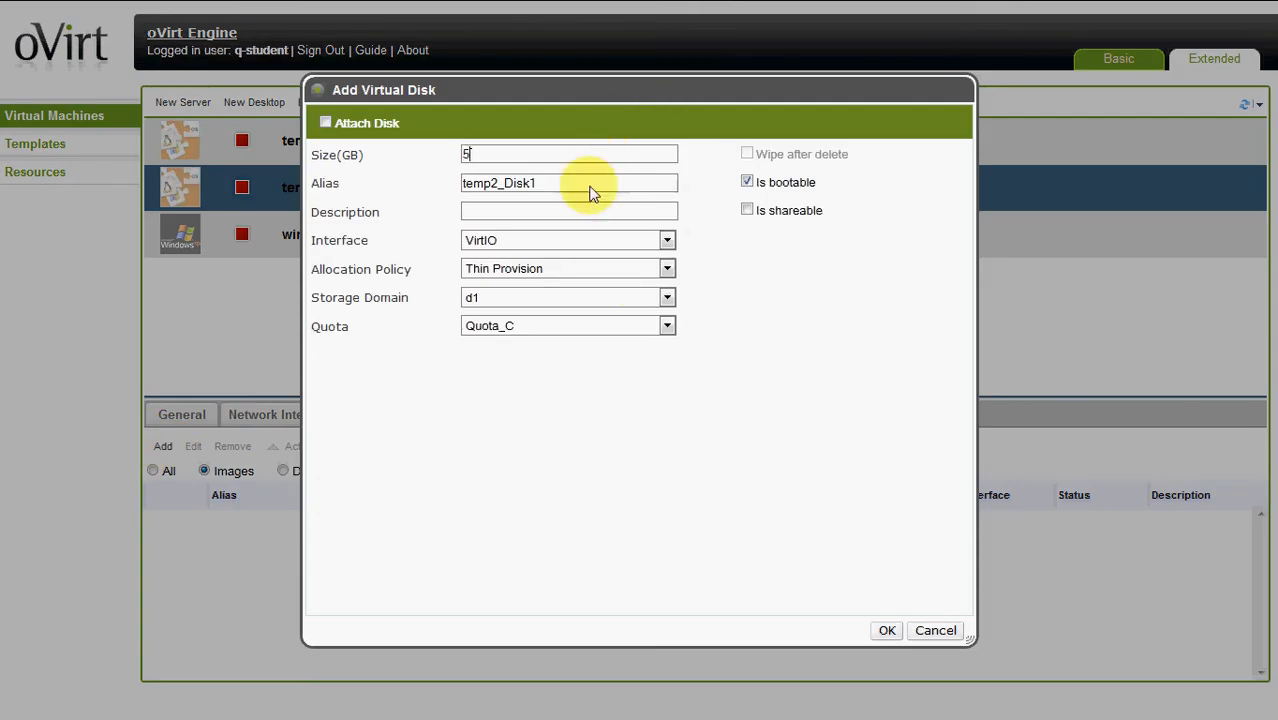
click(485, 298)
click(485, 337)
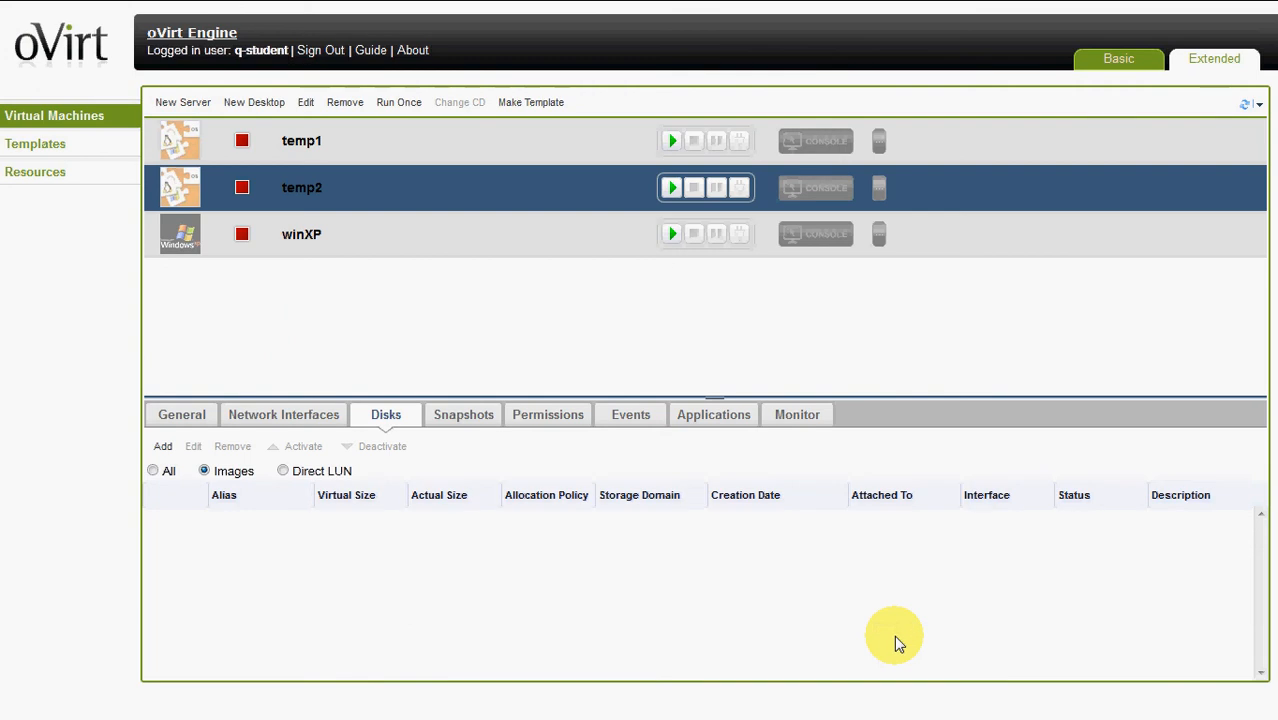
Start virtual machine temp1 and try to run temp2 alongside it.
click(556, 147)
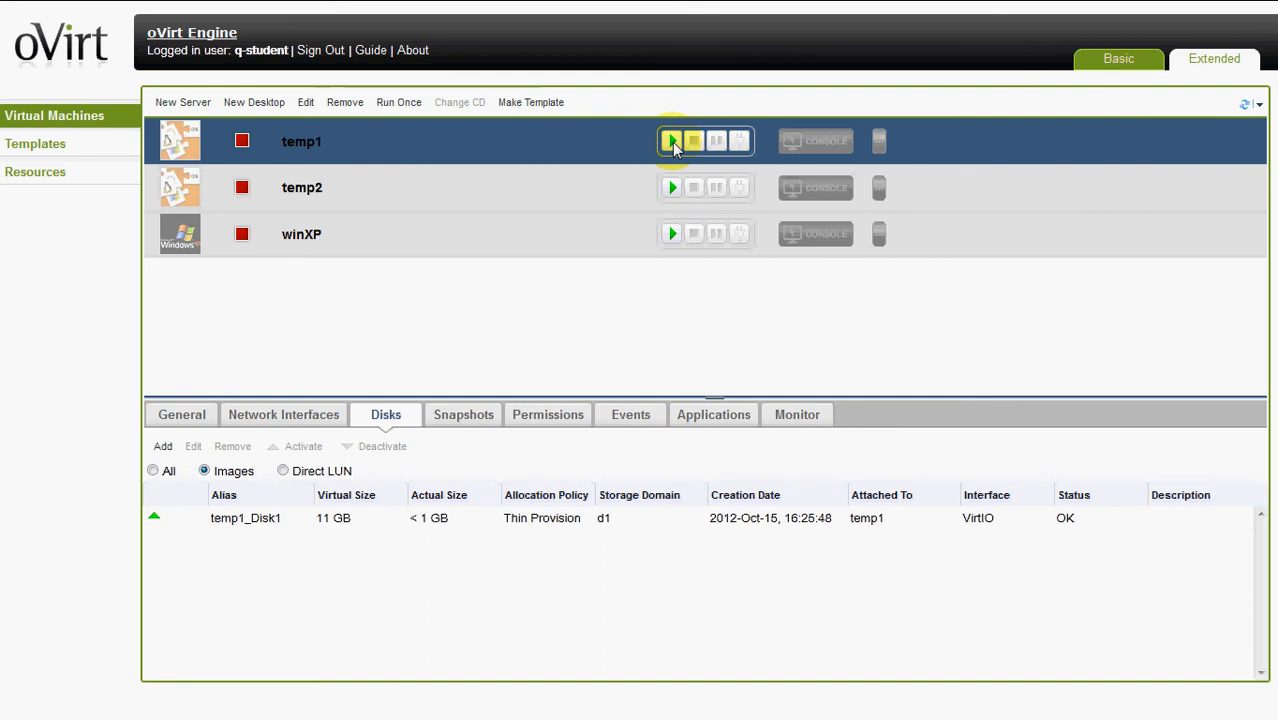
click(672, 142)
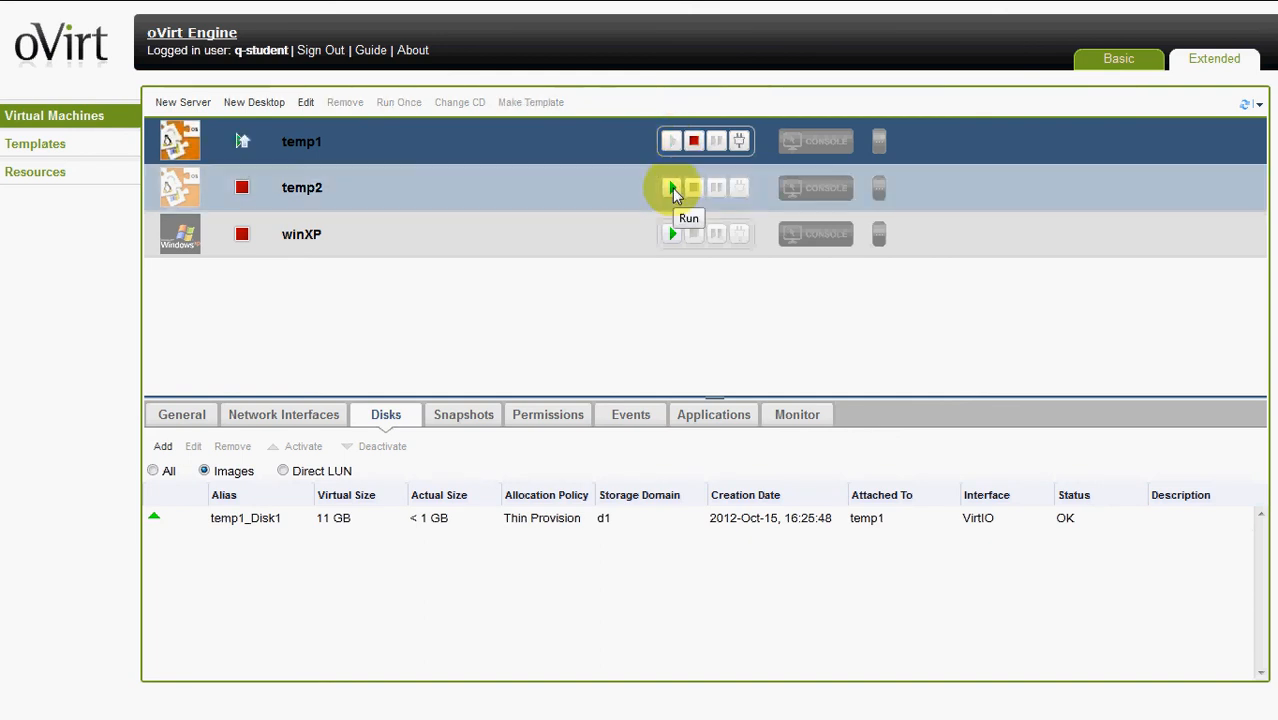
click(672, 188)
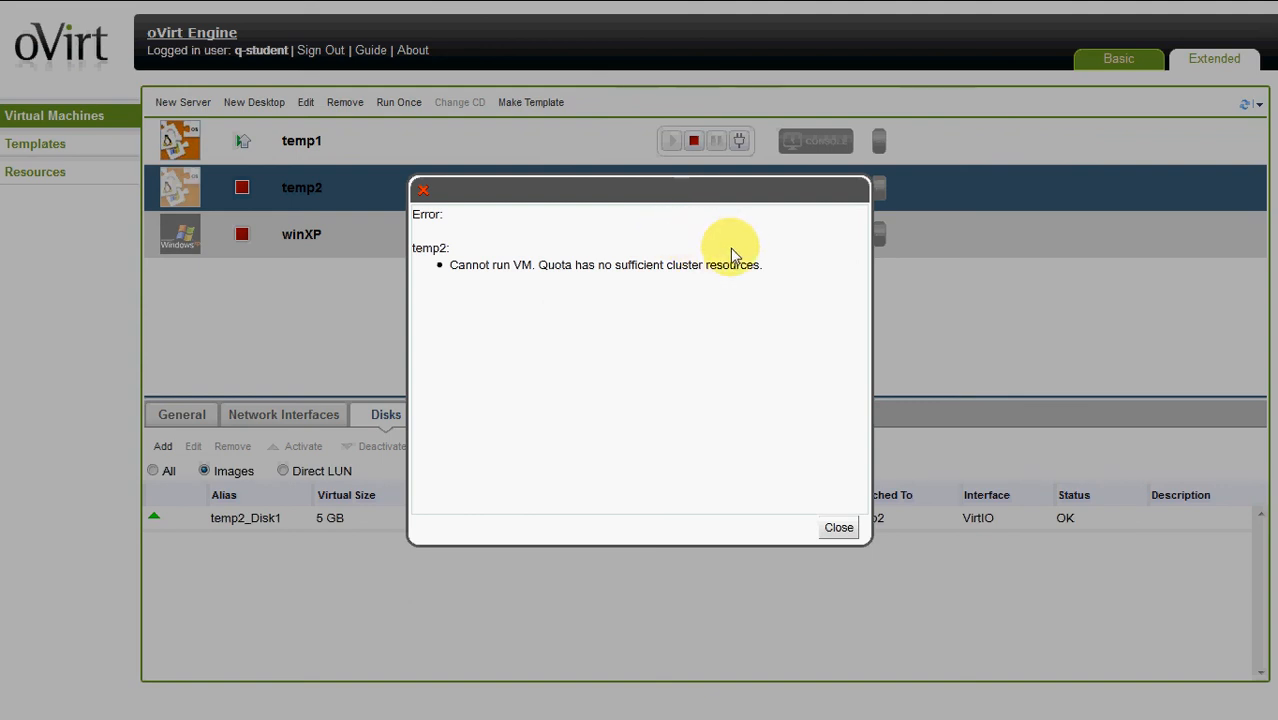
click(846, 530)
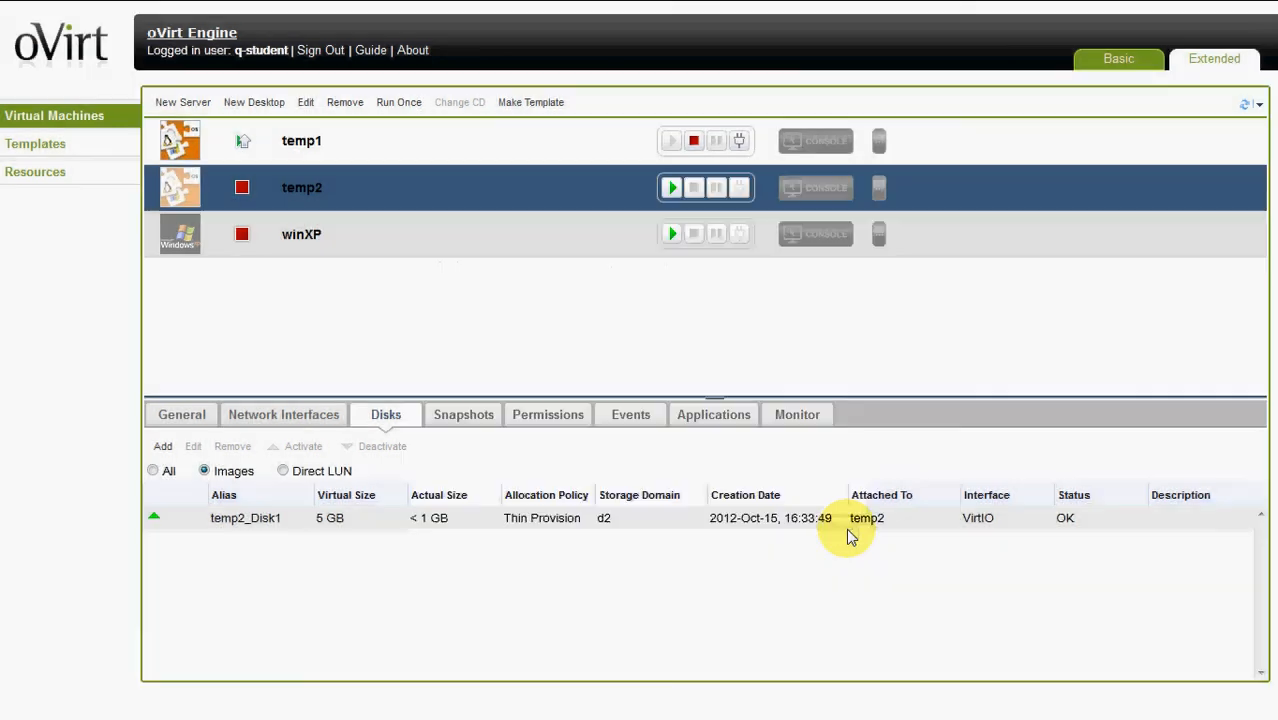
Shut down virtual machine temp1 and run temp2 in its place.
click(694, 147)
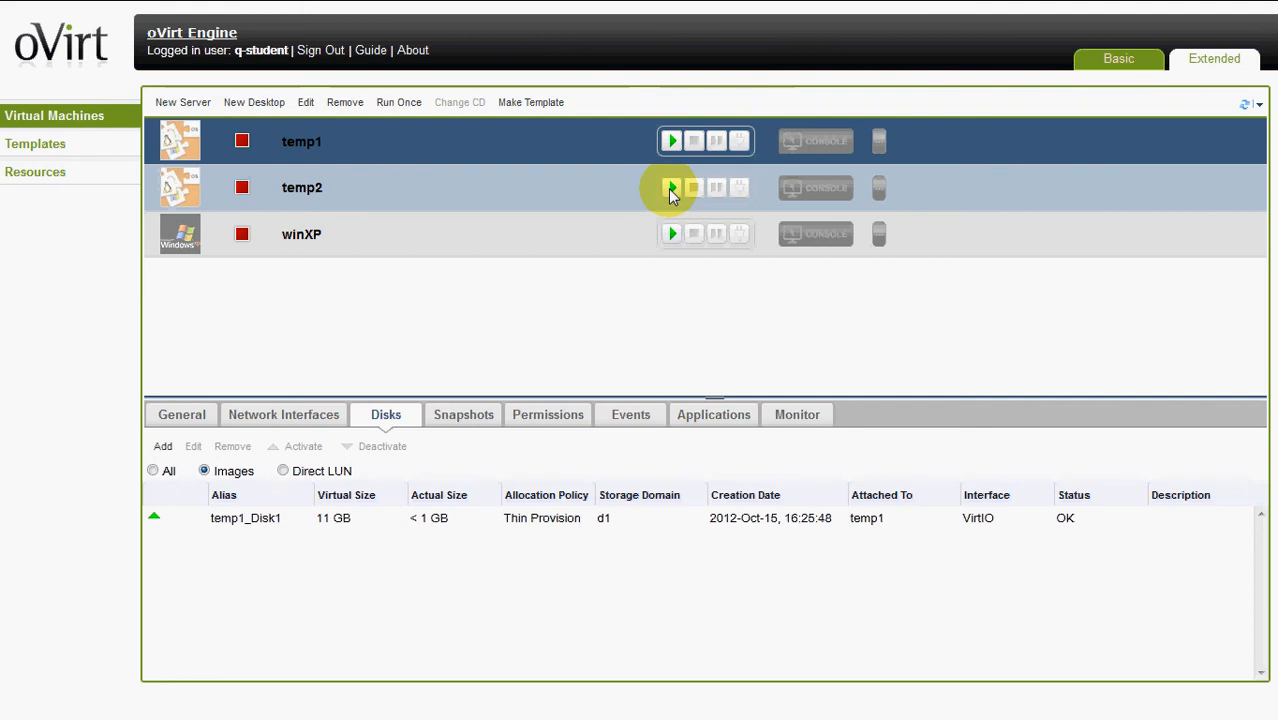
click(670, 190)
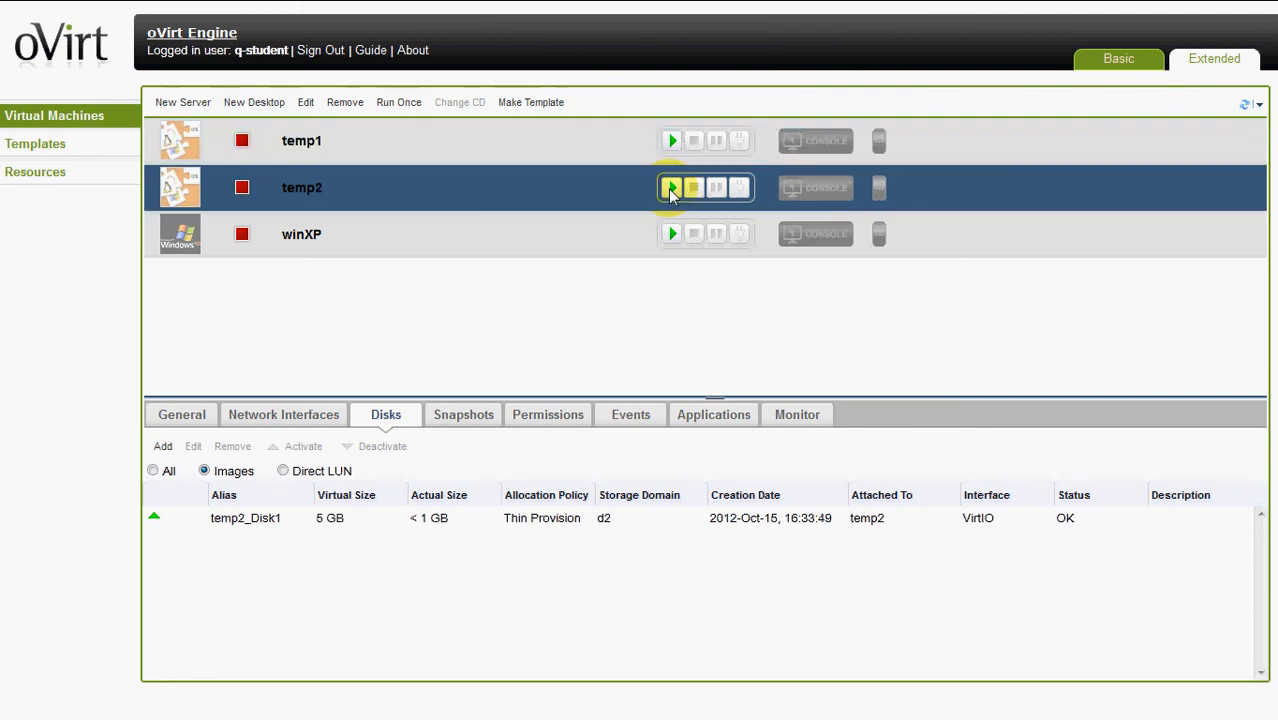